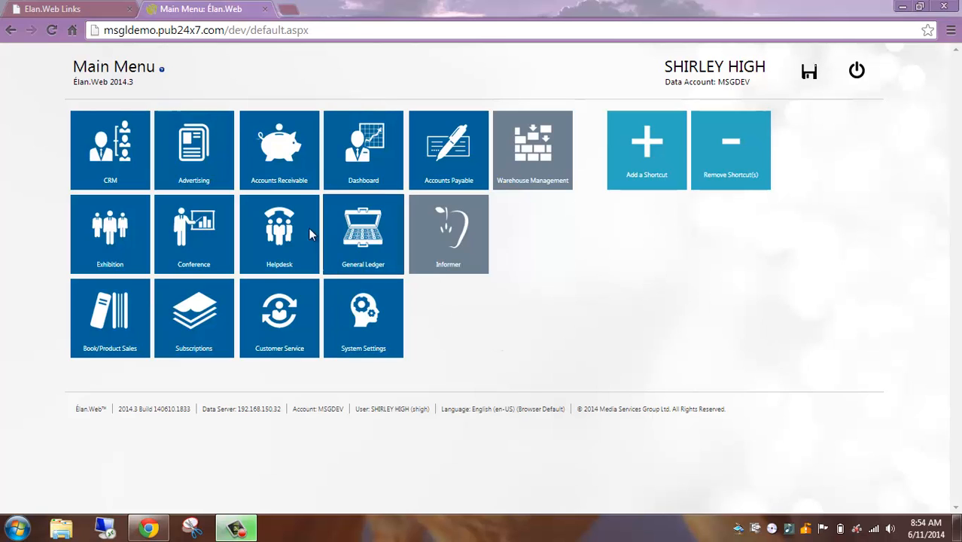
# Open the Publication User Defined Fields setup for print in the Advertising module, showing the Text/Integer fields
pyautogui.click(193, 162)
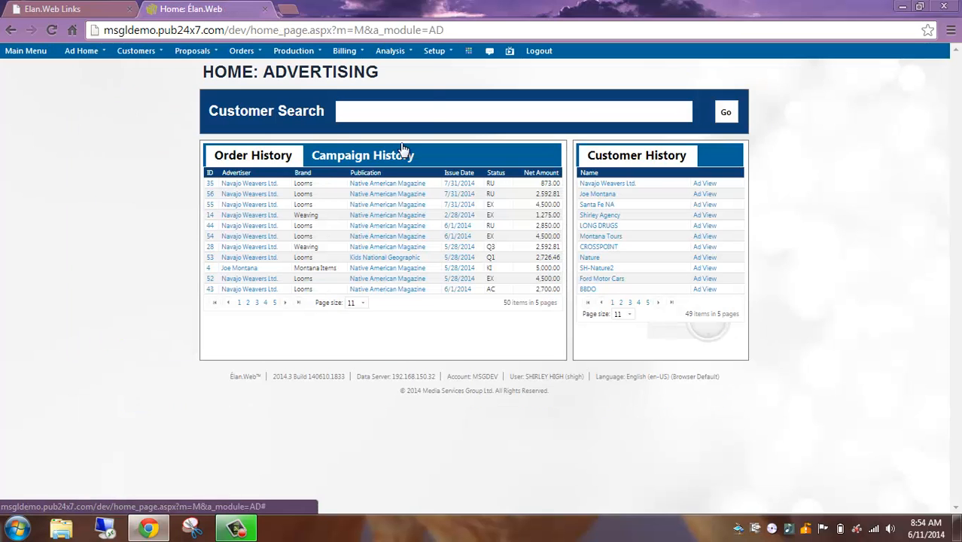
pyautogui.click(441, 57)
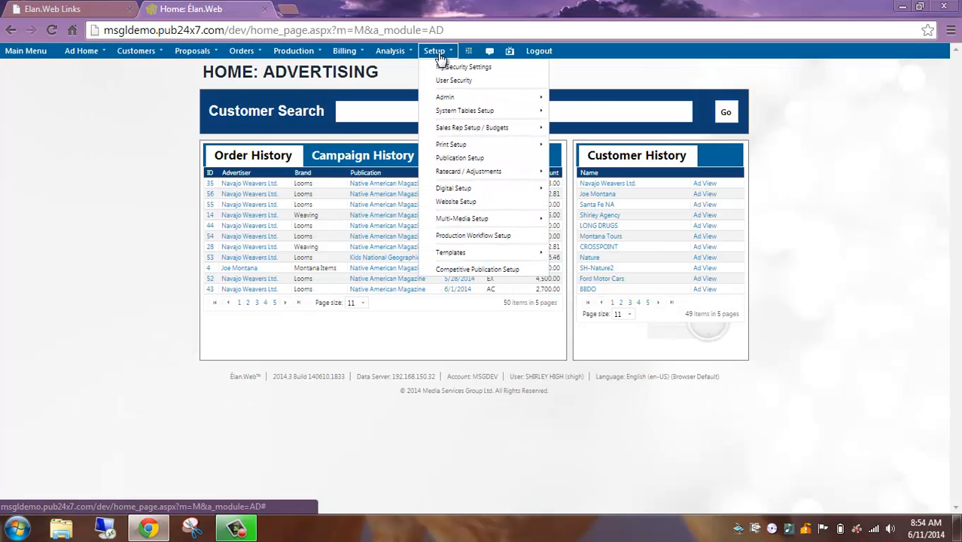
pyautogui.moveTo(471, 148)
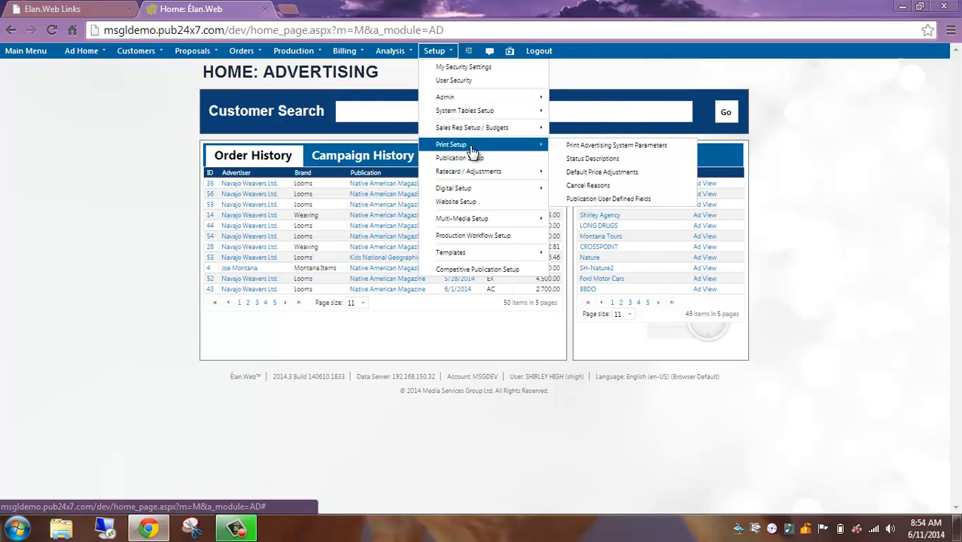
pyautogui.click(638, 200)
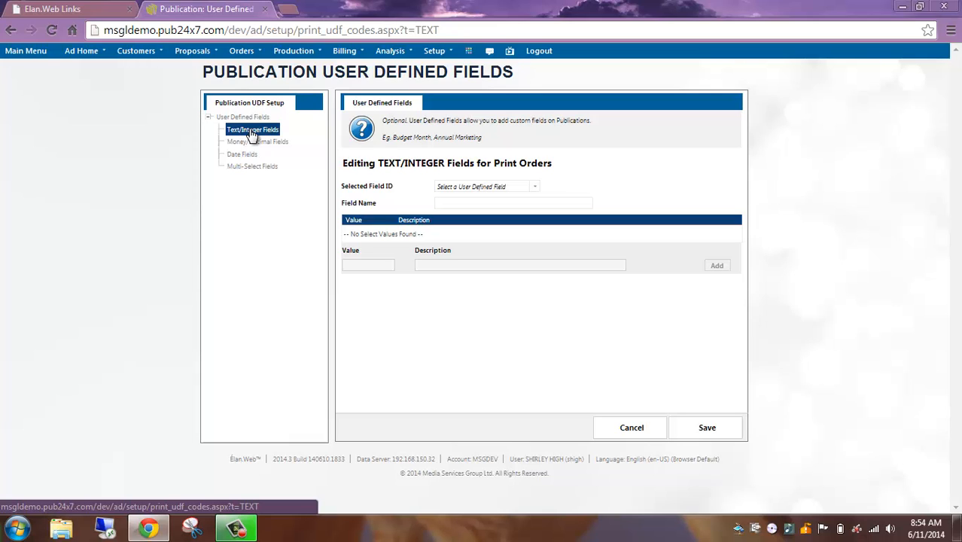
# Select text/integer field ID 6 and rename it "Approved By"
pyautogui.click(518, 186)
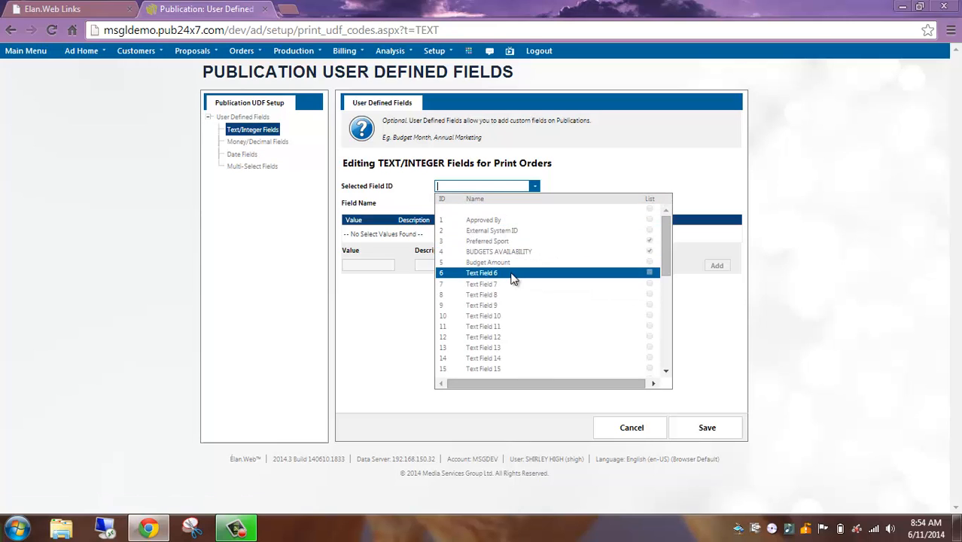
pyautogui.click(513, 275)
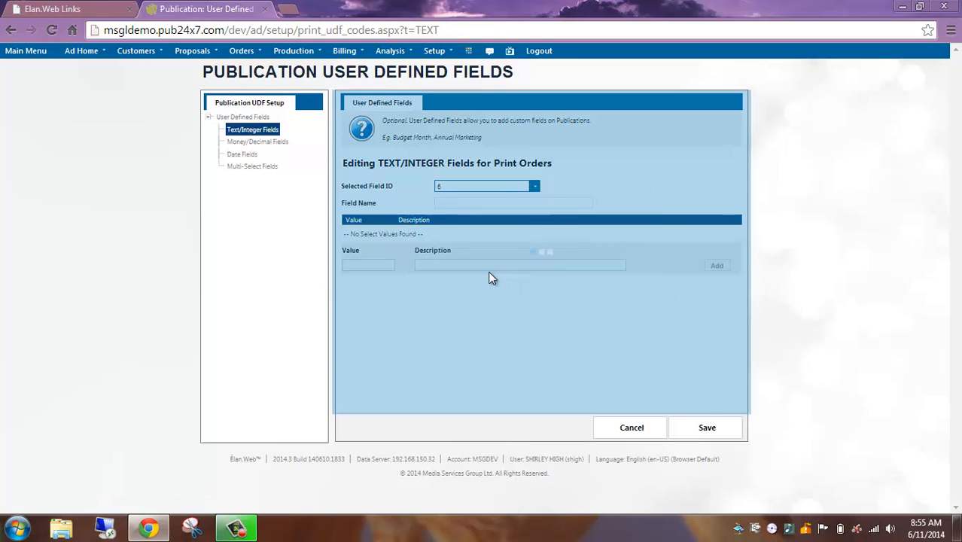
pyautogui.moveTo(479, 204); pyautogui.dragTo(436, 203)
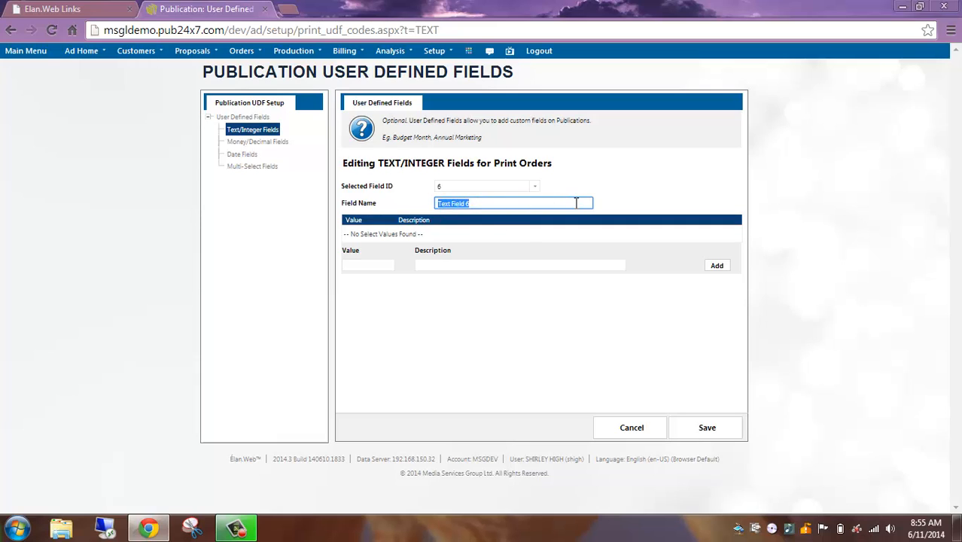
pyautogui.write('Approved By')
# Add the select value M with the description "Manager" to the Approved By field
pyautogui.click(375, 265)
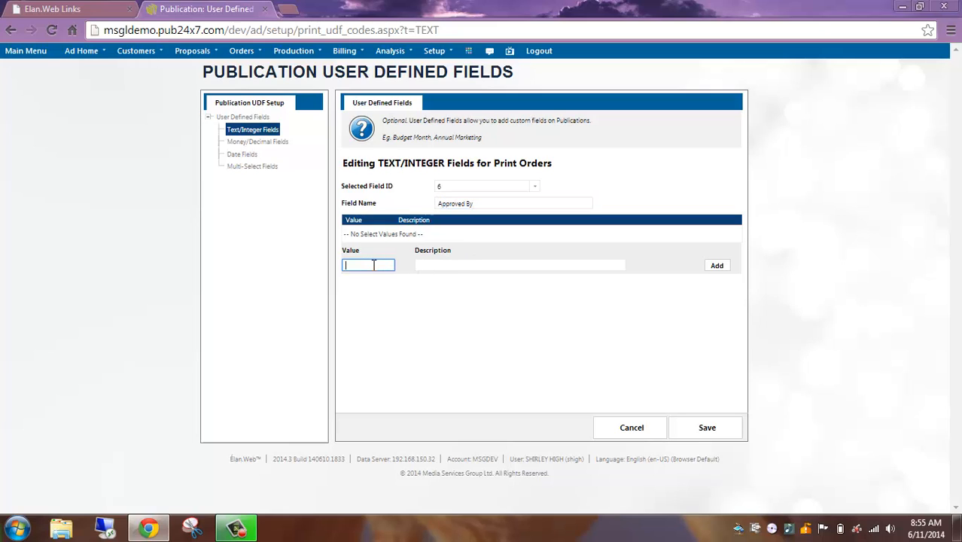
pyautogui.write('M')
pyautogui.press('Tab')
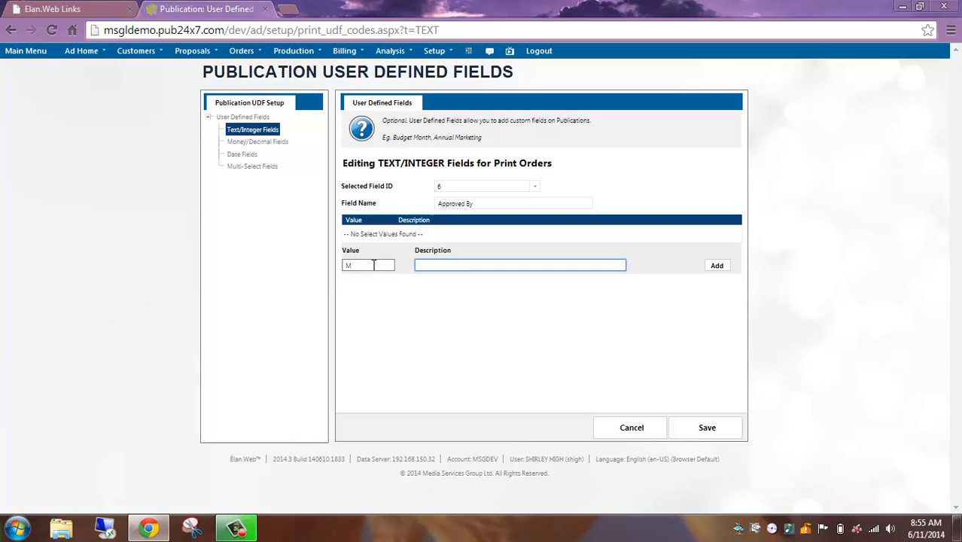
pyautogui.write('Manager')
pyautogui.click(713, 268)
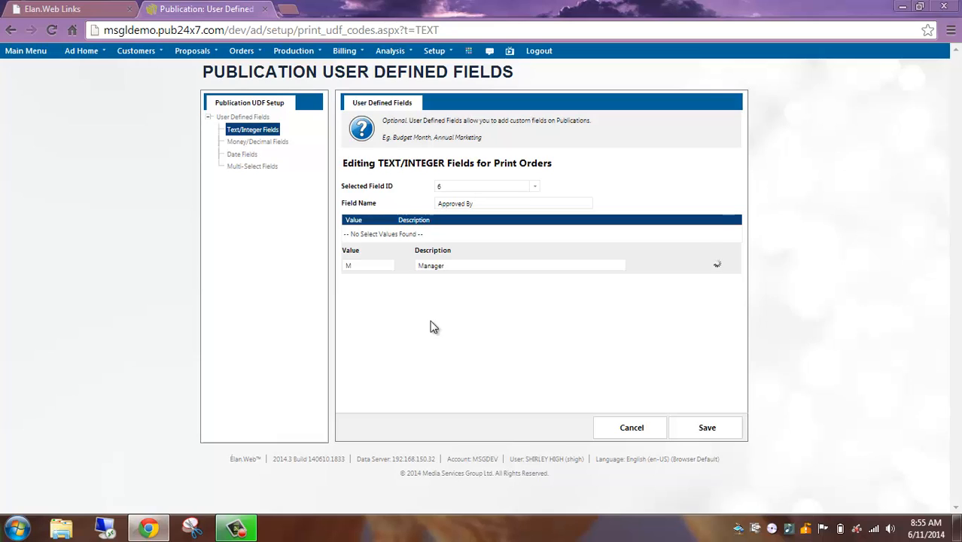
# Add a second select value SM with the description "Senior Manager" to the Approved By field
pyautogui.click(365, 259)
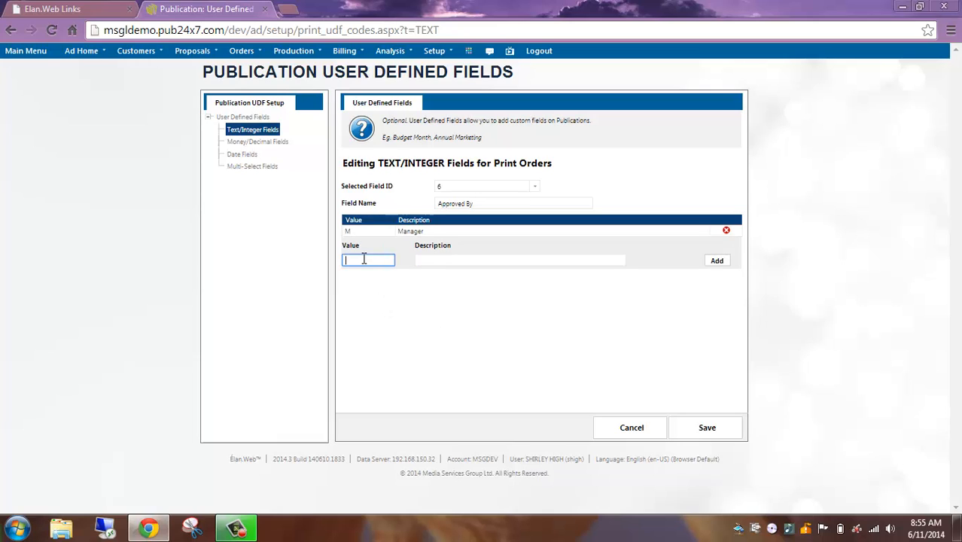
pyautogui.write('SM')
pyautogui.press('Tab')
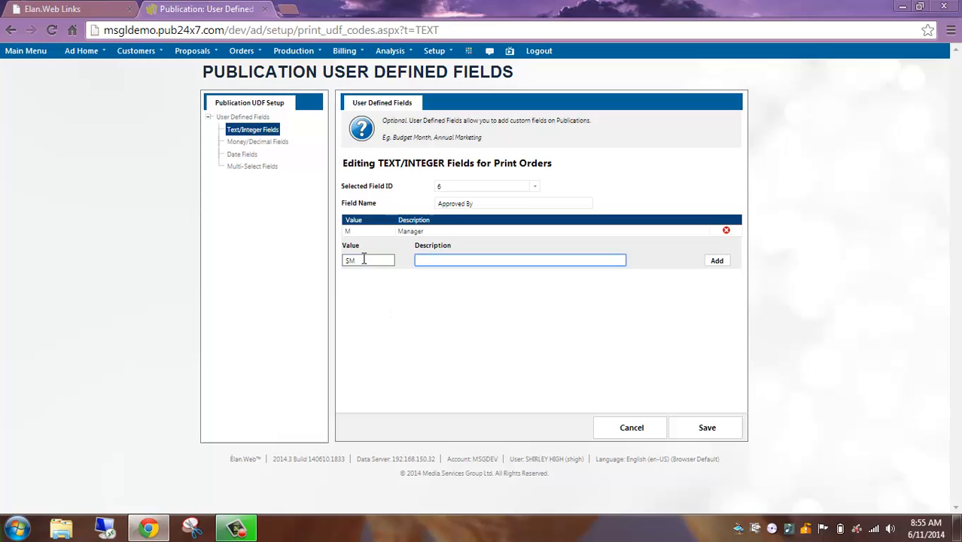
pyautogui.write('Senior Manager')
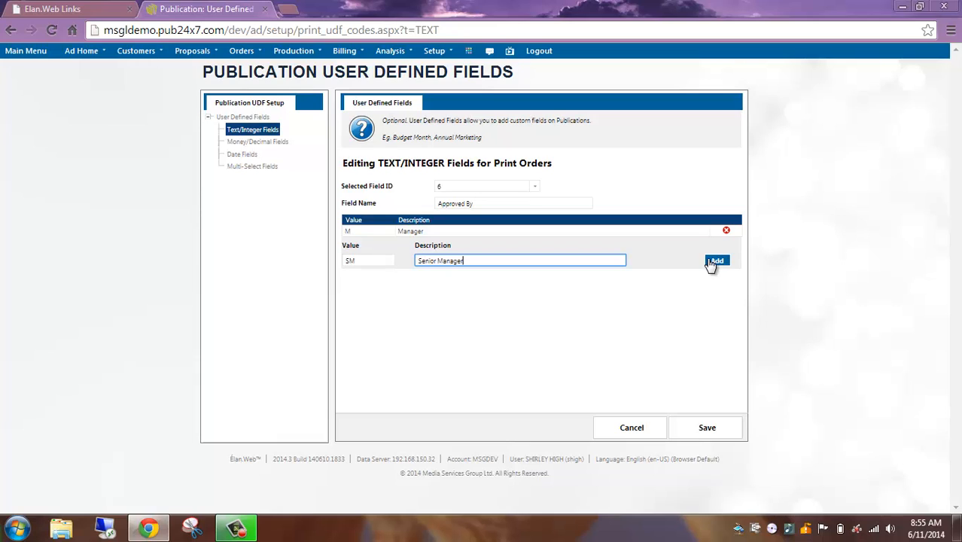
pyautogui.click(711, 263)
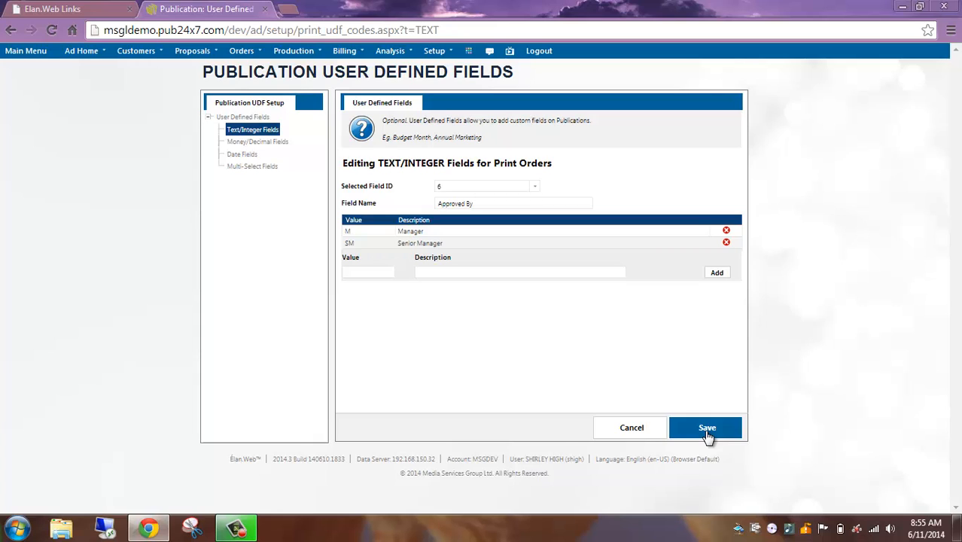
# In the Money/Decimal fields, select field ID 4 and name it "Budget"
pyautogui.click(263, 143)
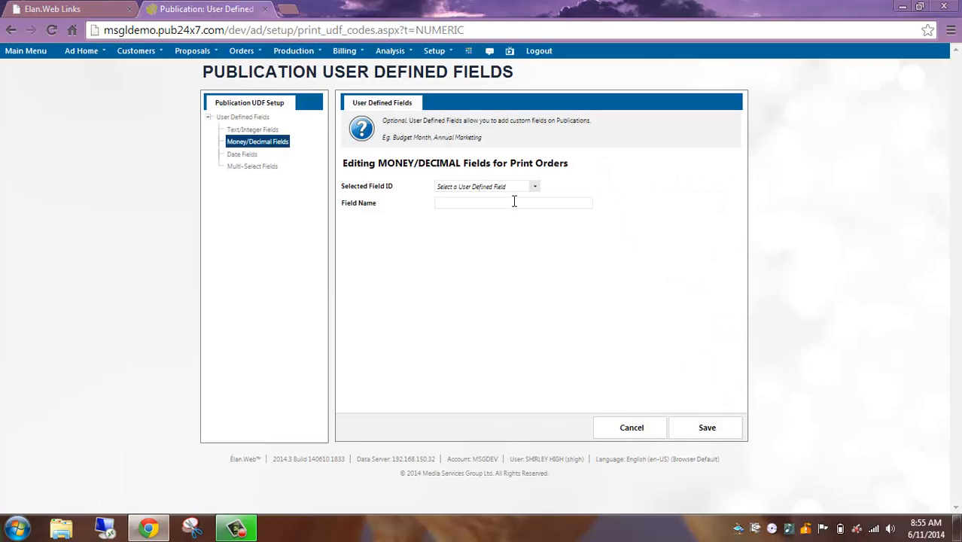
pyautogui.click(535, 186)
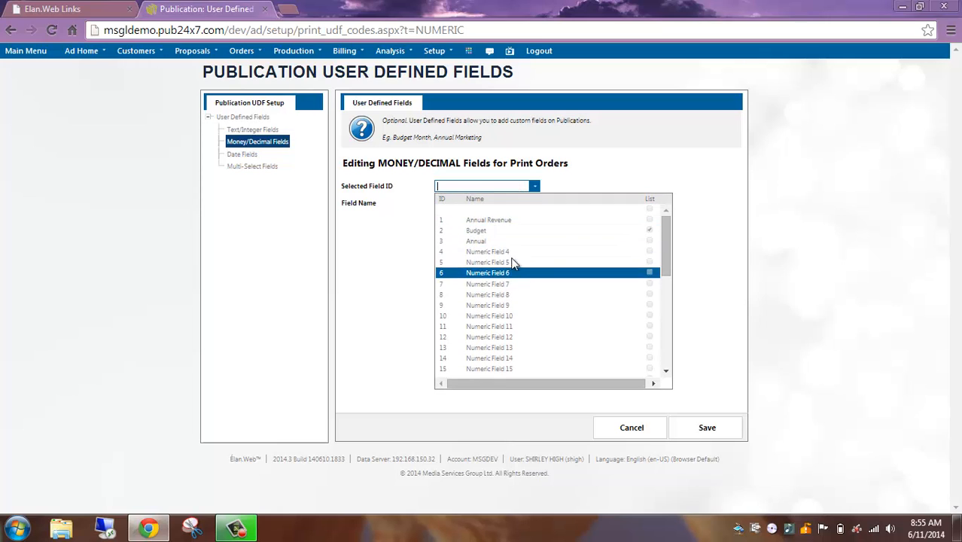
pyautogui.click(511, 253)
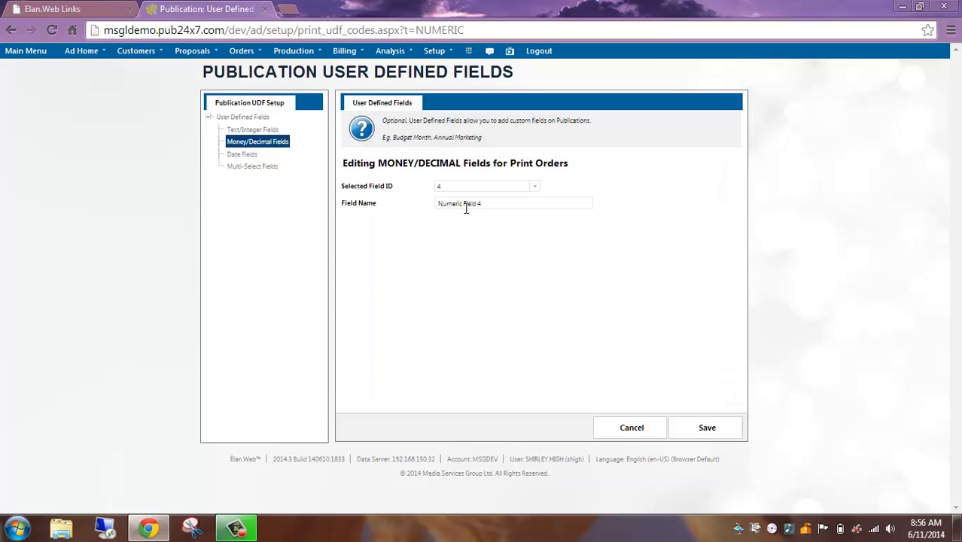
pyautogui.moveTo(494, 205); pyautogui.dragTo(433, 202)
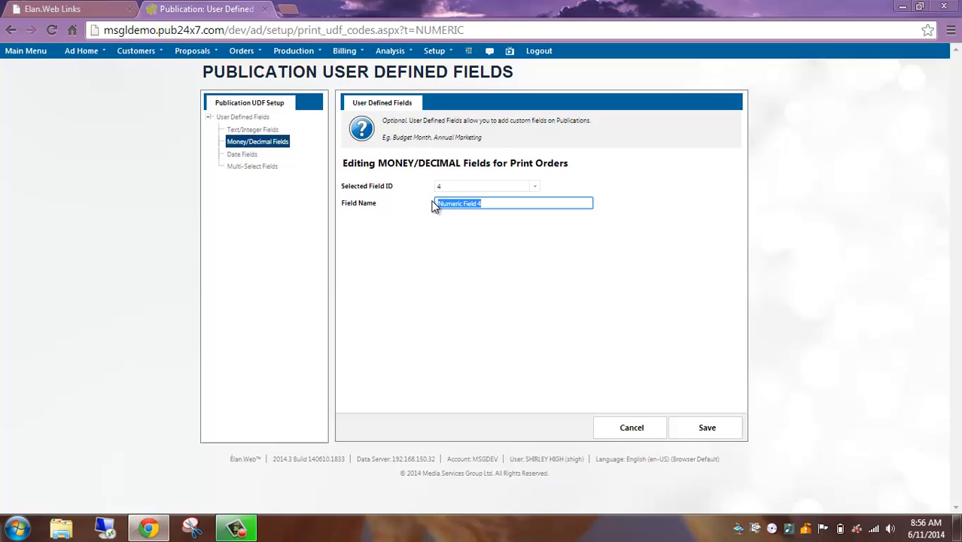
pyautogui.write('Budget')
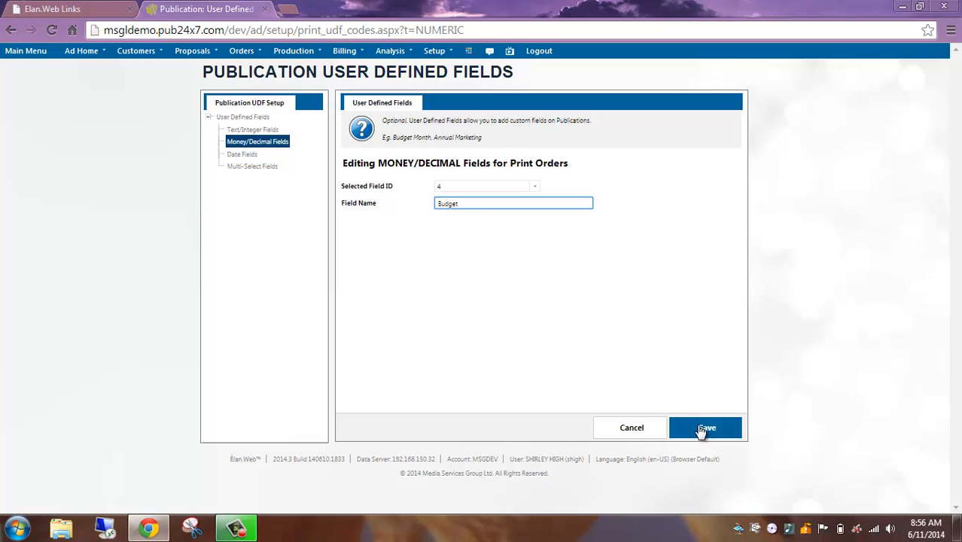
# In the Date fields, select field ID 4 and name it "First order Date"
pyautogui.click(238, 157)
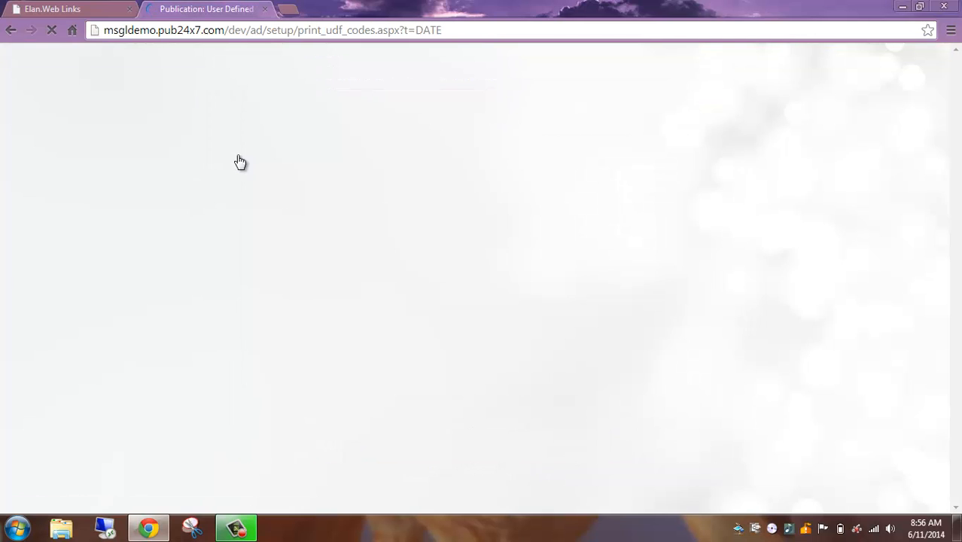
pyautogui.click(514, 185)
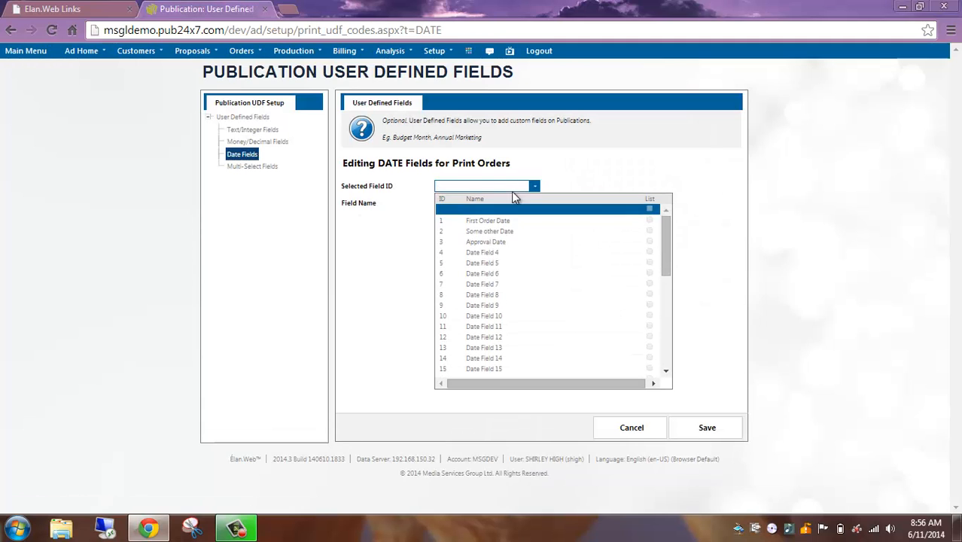
pyautogui.click(512, 252)
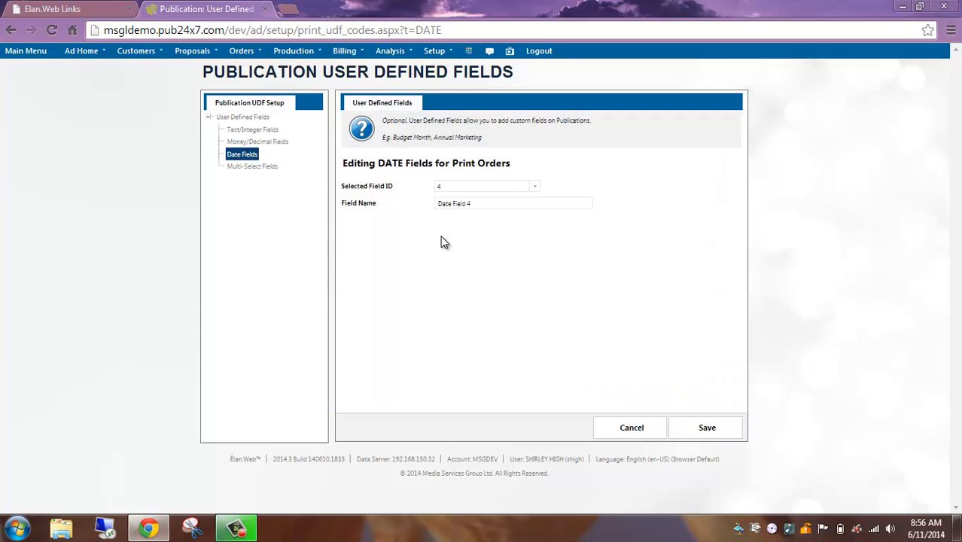
pyautogui.click(474, 203)
pyautogui.moveTo(472, 204); pyautogui.dragTo(437, 203)
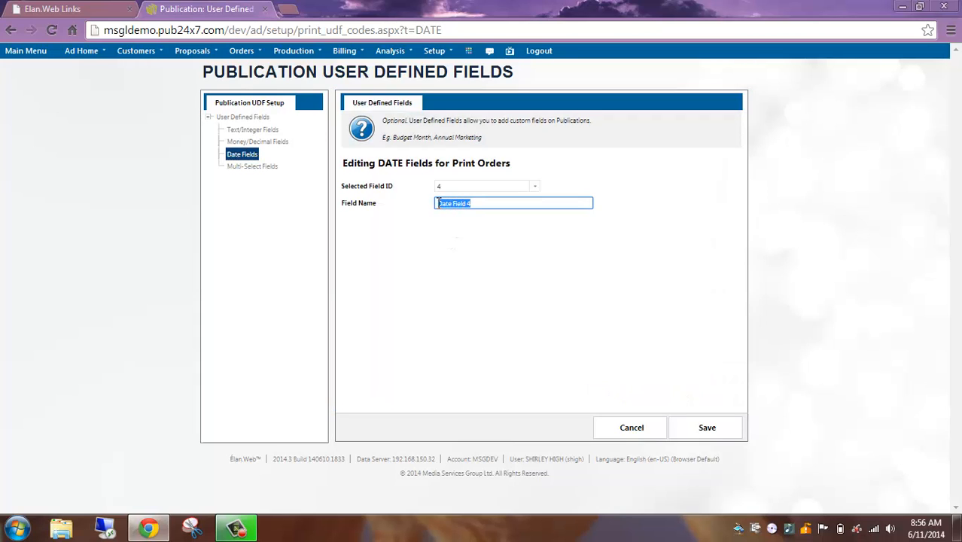
pyautogui.write('First order Date')
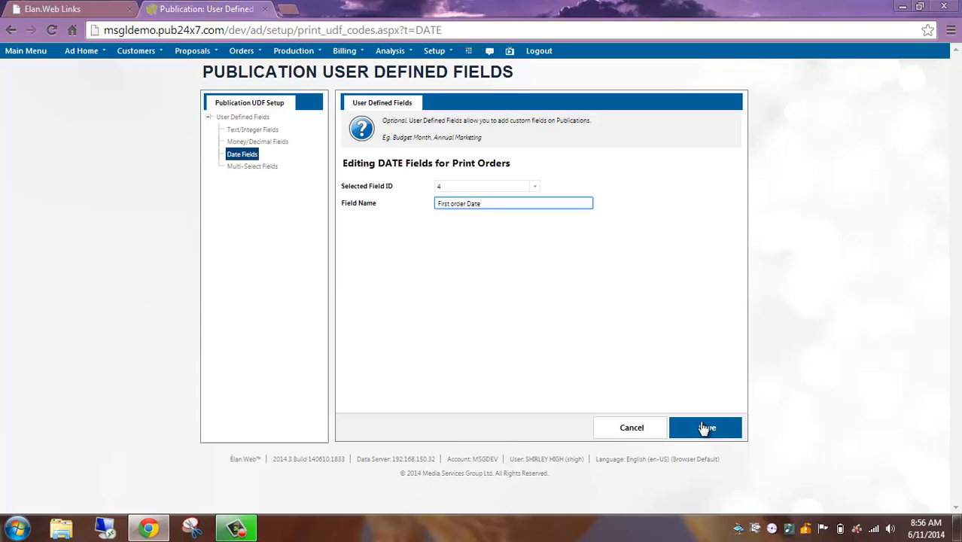
# In the Multi-Select fields, select field ID 5 and name it "Favorite sport"
pyautogui.click(256, 169)
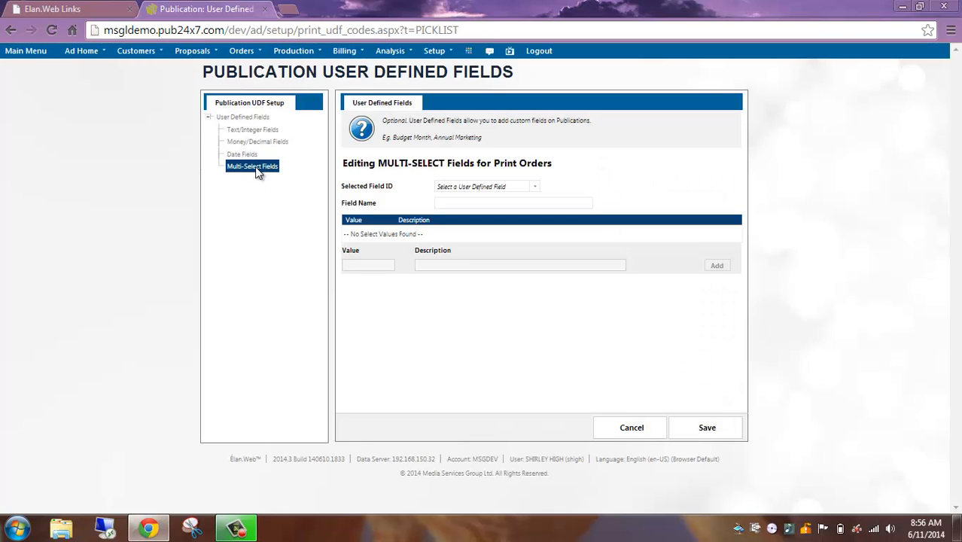
pyautogui.click(508, 186)
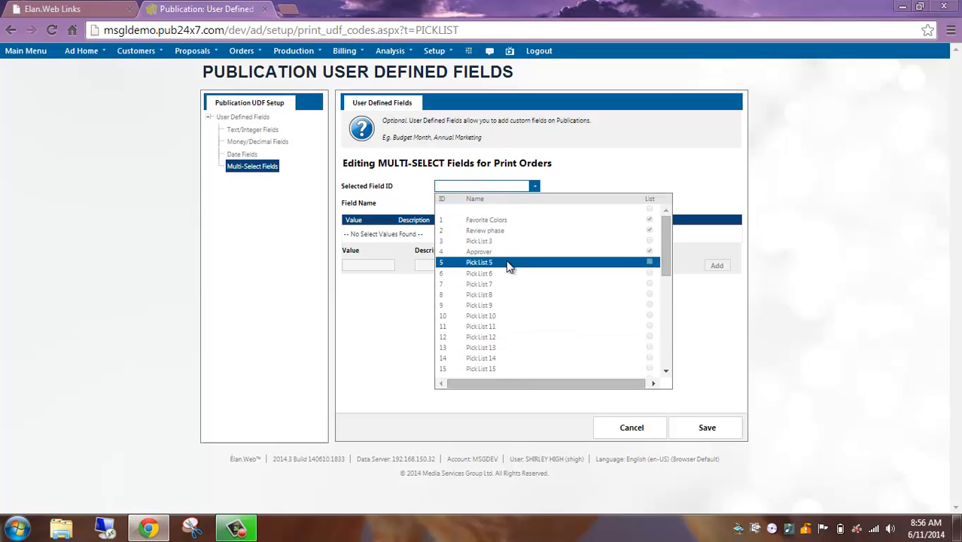
pyautogui.click(509, 263)
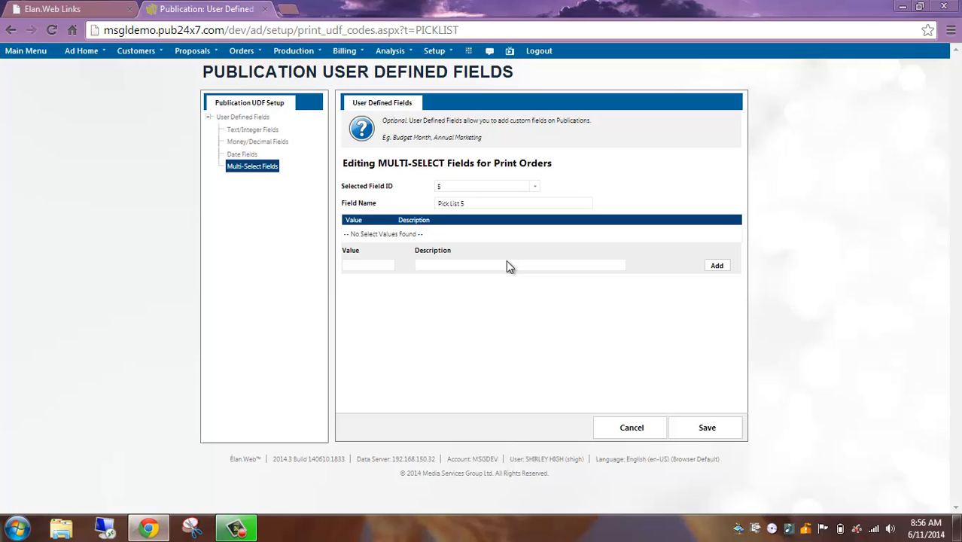
pyautogui.click(503, 262)
pyautogui.moveTo(490, 203); pyautogui.dragTo(434, 206)
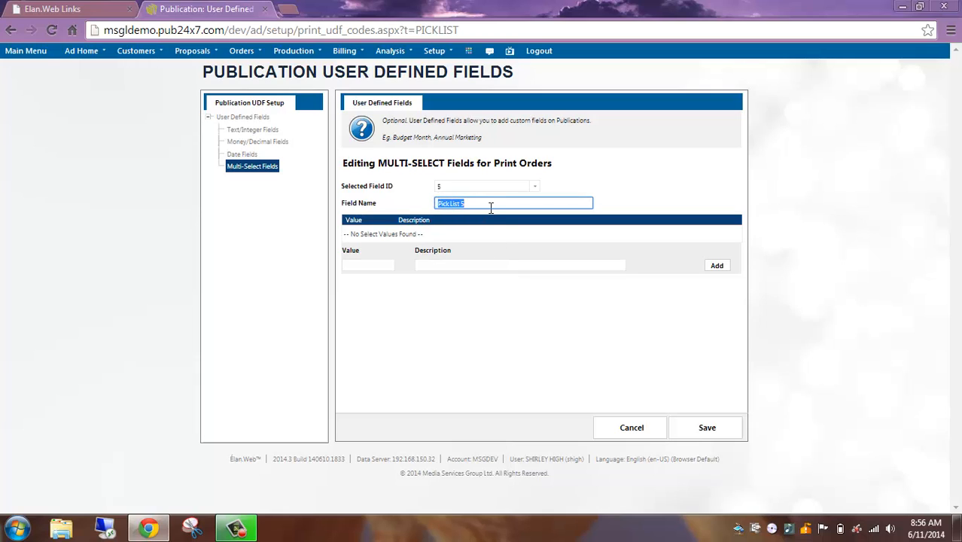
pyautogui.write('Favorite sport')
# Add the select value S with the description "Sking" to the Favorite sport field
pyautogui.click(378, 266)
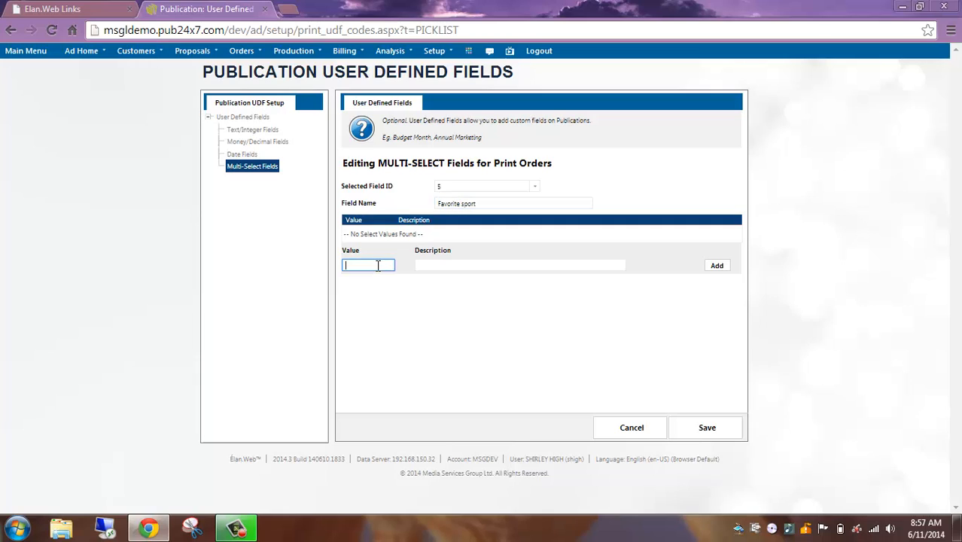
pyautogui.write('5')
pyautogui.press('Tab')
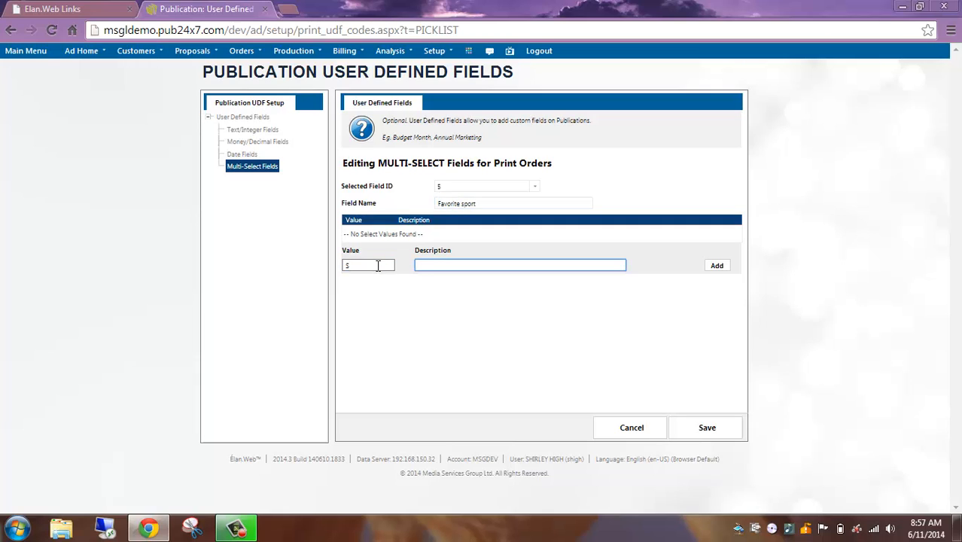
pyautogui.write('Skiing')
pyautogui.click(718, 266)
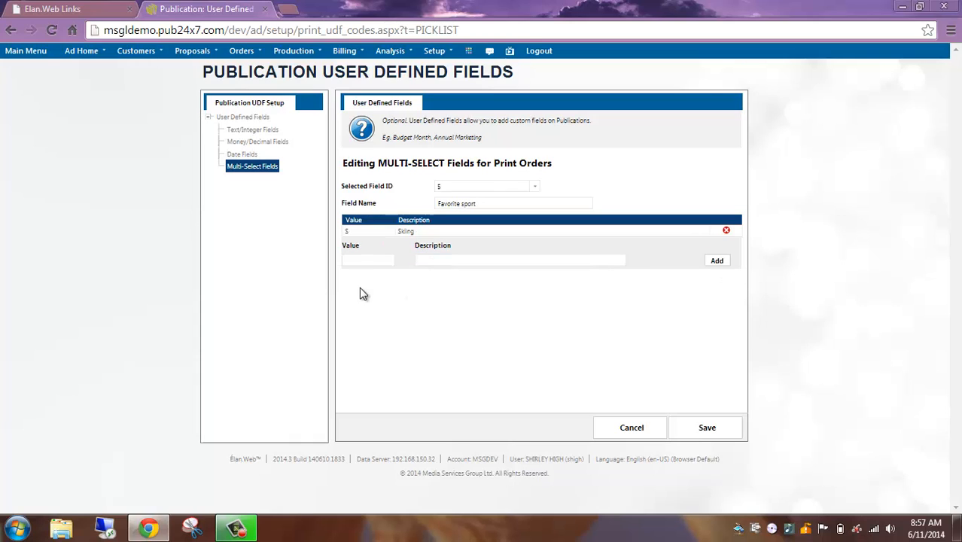
# Add a second select value C with the description "Curling" to the Favorite sport field
pyautogui.click(365, 260)
pyautogui.write('C')
pyautogui.press('Tab')
pyautogui.write('Curling')
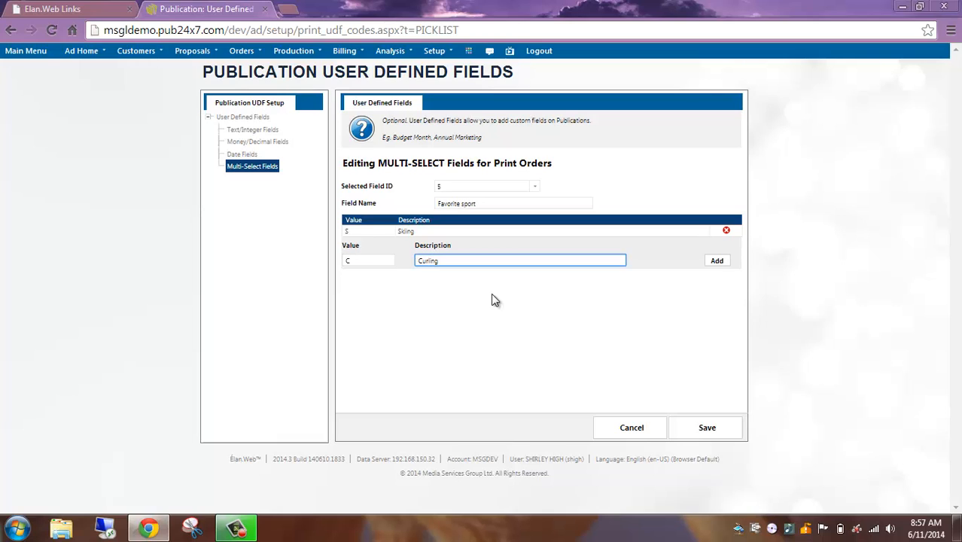
pyautogui.click(717, 263)
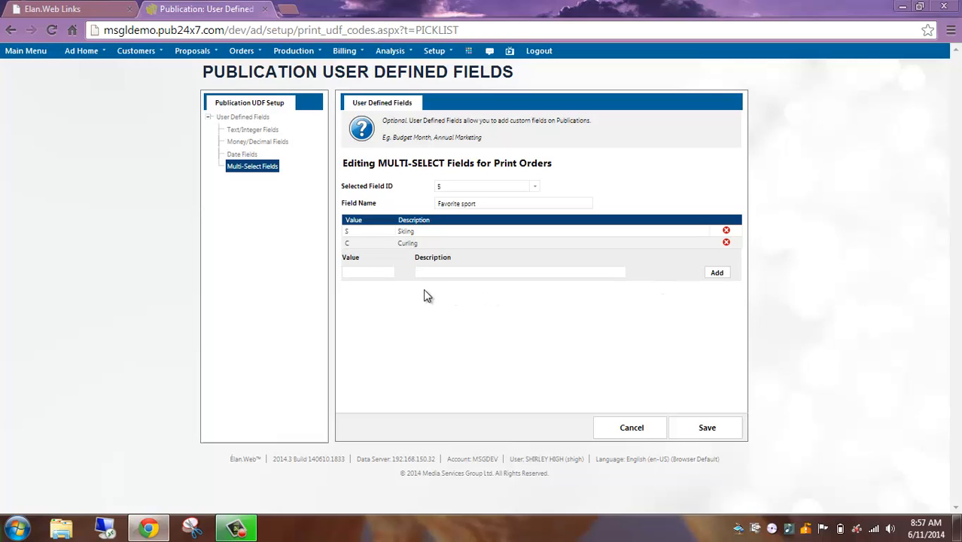
pyautogui.click(423, 275)
# Open the Publication Setup details page from the advertising setup options
pyautogui.click(433, 58)
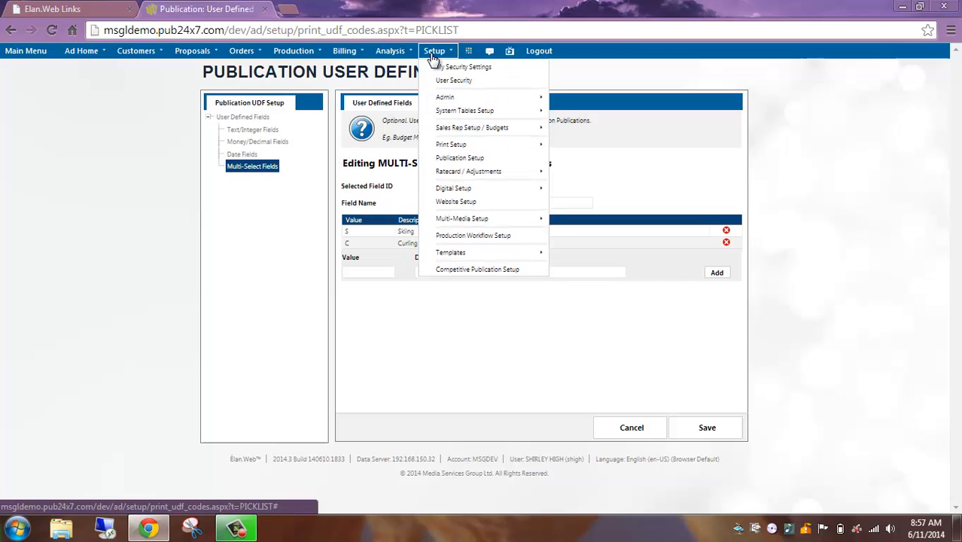
pyautogui.click(472, 160)
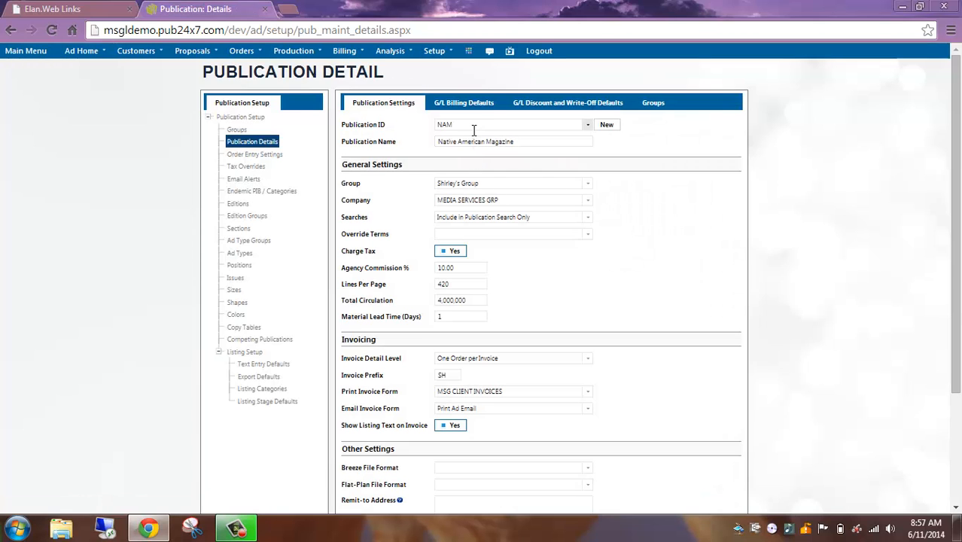
# Open the Order Entry Settings for the NAM publication and go to its assigned user defined fields
pyautogui.click(474, 124)
pyautogui.click(479, 150)
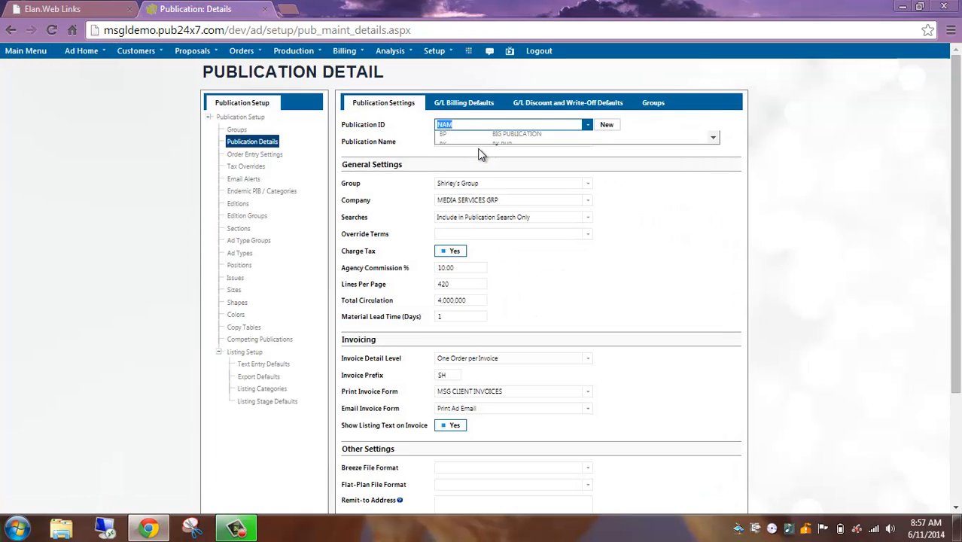
pyautogui.click(262, 162)
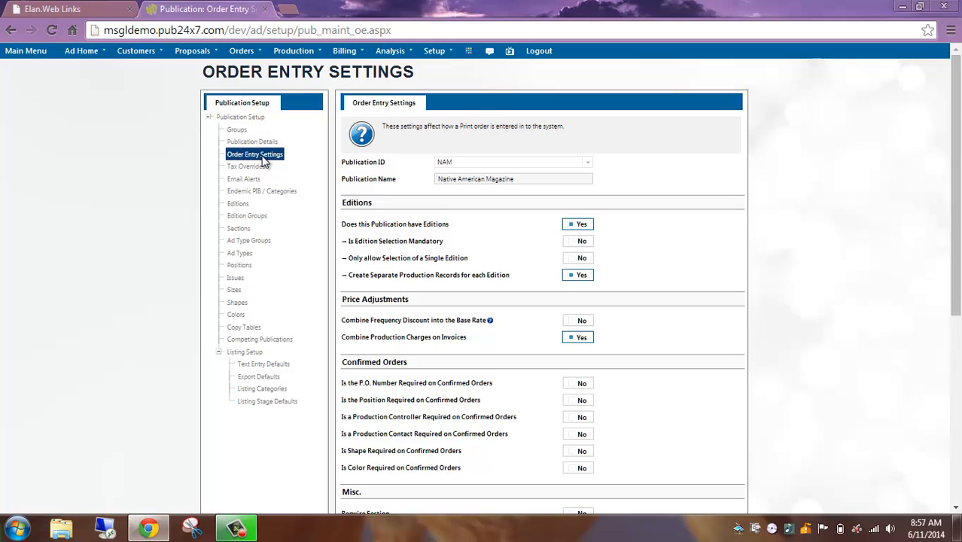
pyautogui.scroll(-4, 537, 270)
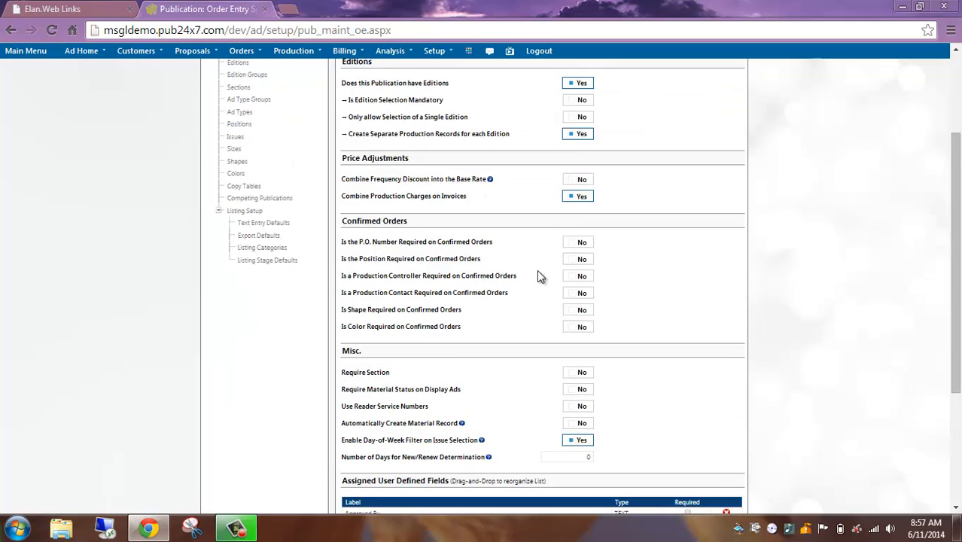
pyautogui.scroll(-1, 536, 275)
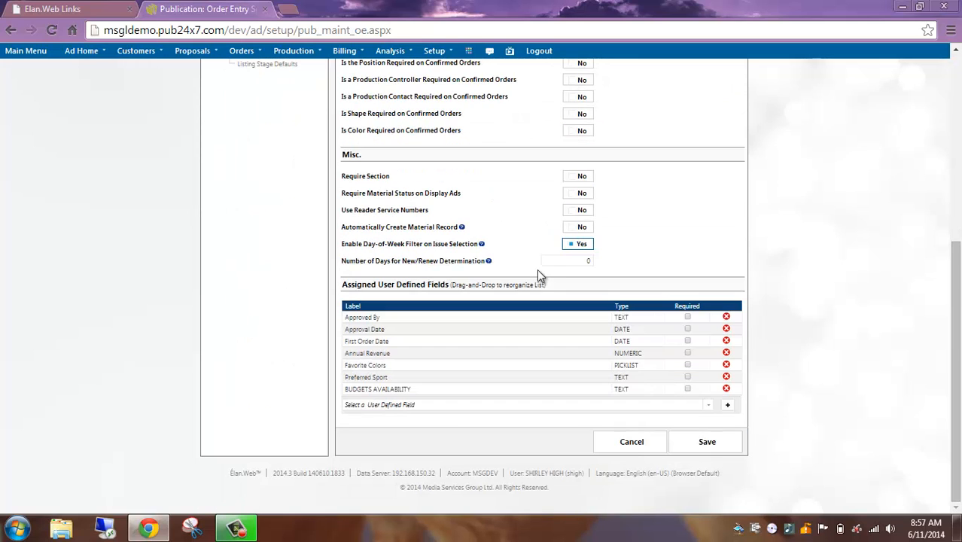
# Assign the Side Order user defined field to the publication and mark it as required
pyautogui.click(479, 407)
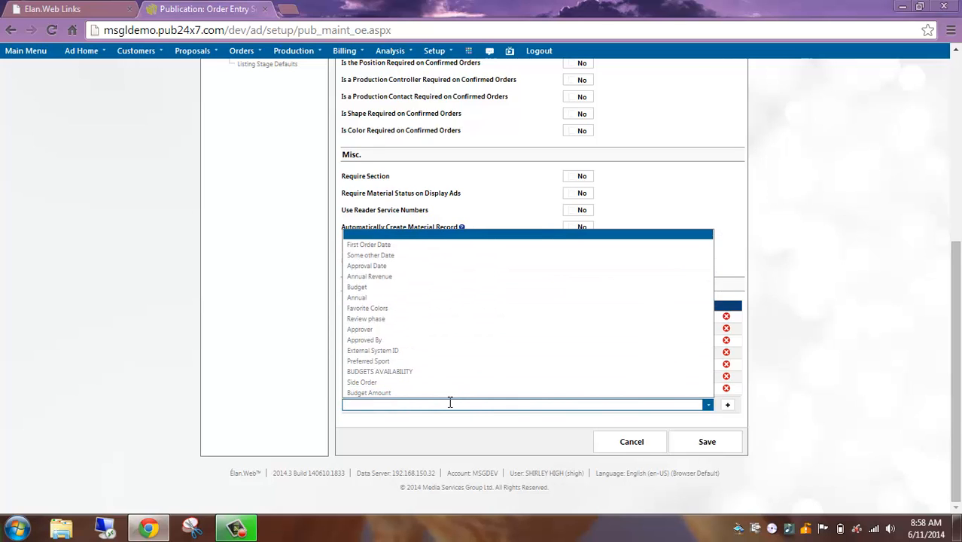
pyautogui.click(415, 384)
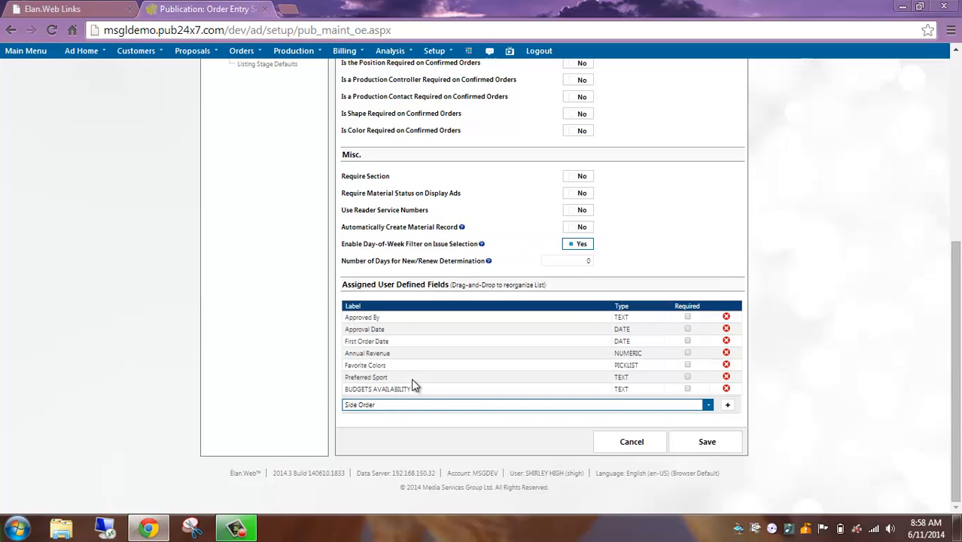
pyautogui.click(727, 407)
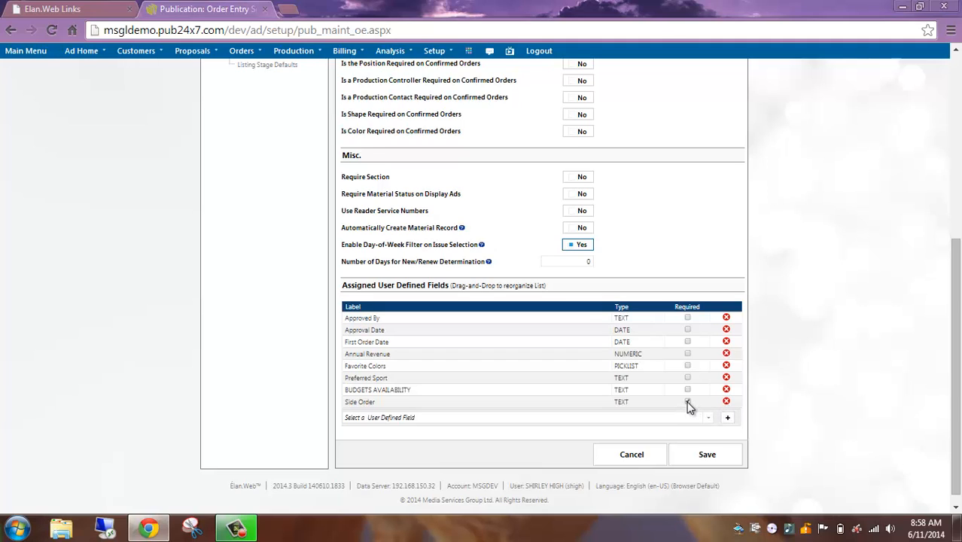
pyautogui.click(688, 403)
# Remove the Side Order field from the publication's assigned user defined fields
pyautogui.click(727, 403)
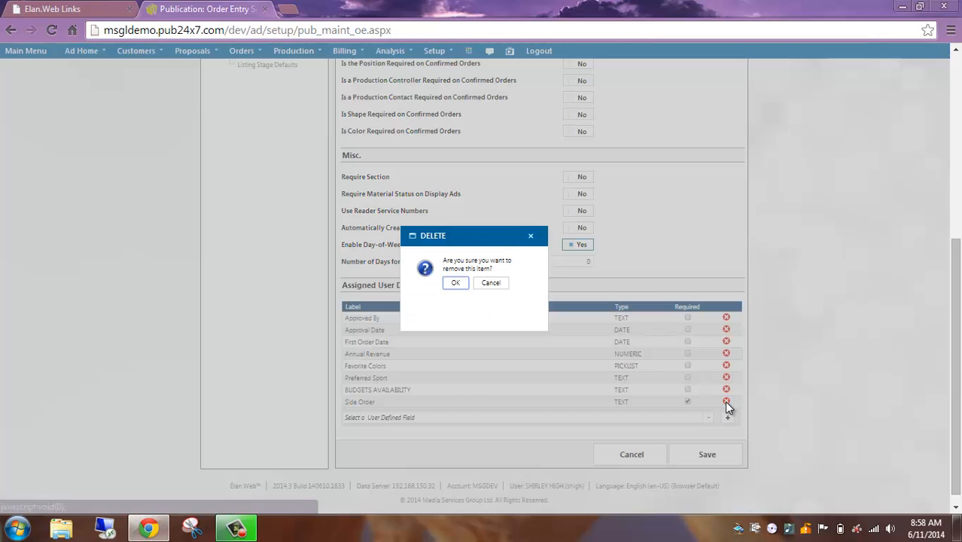
pyautogui.click(455, 284)
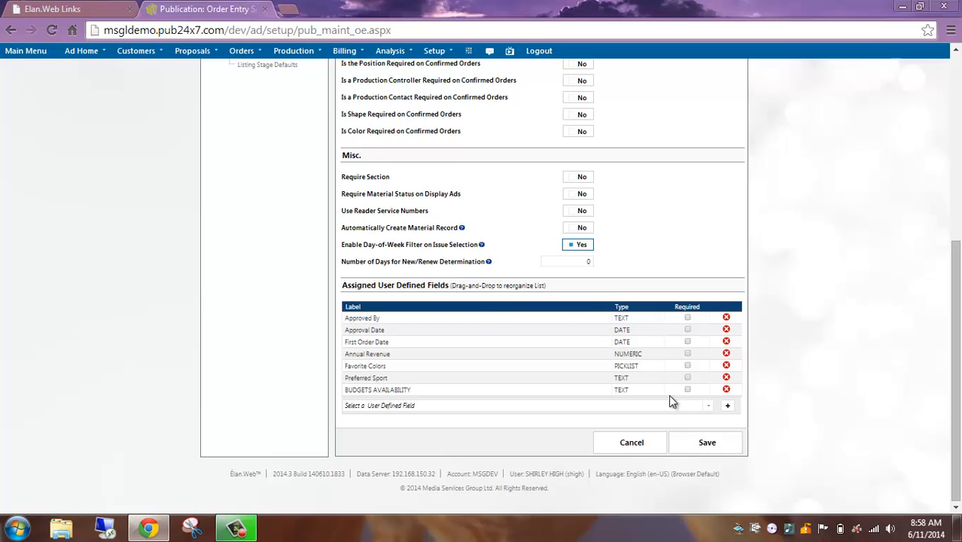
# Mark the Approved By field as required and save the order entry settings
pyautogui.click(687, 318)
pyautogui.click(706, 444)
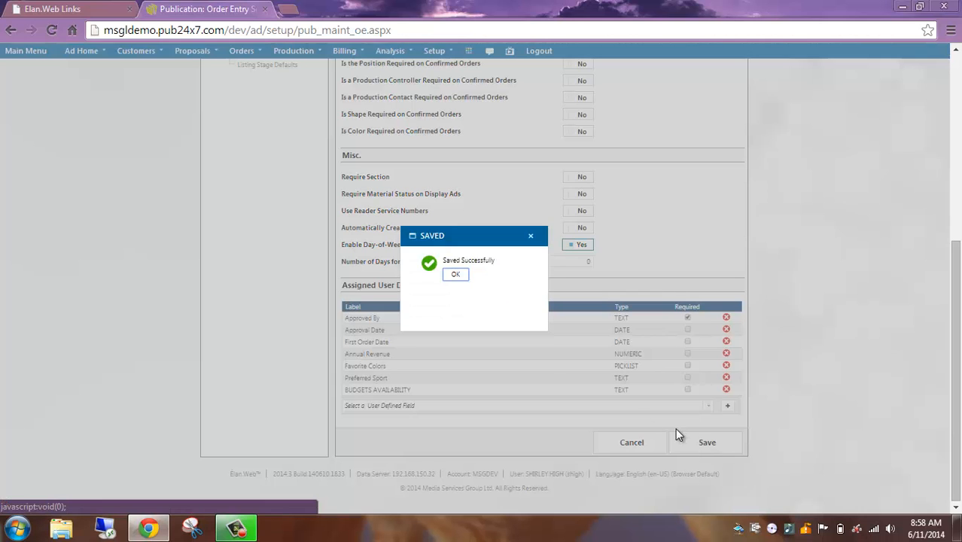
pyautogui.click(454, 277)
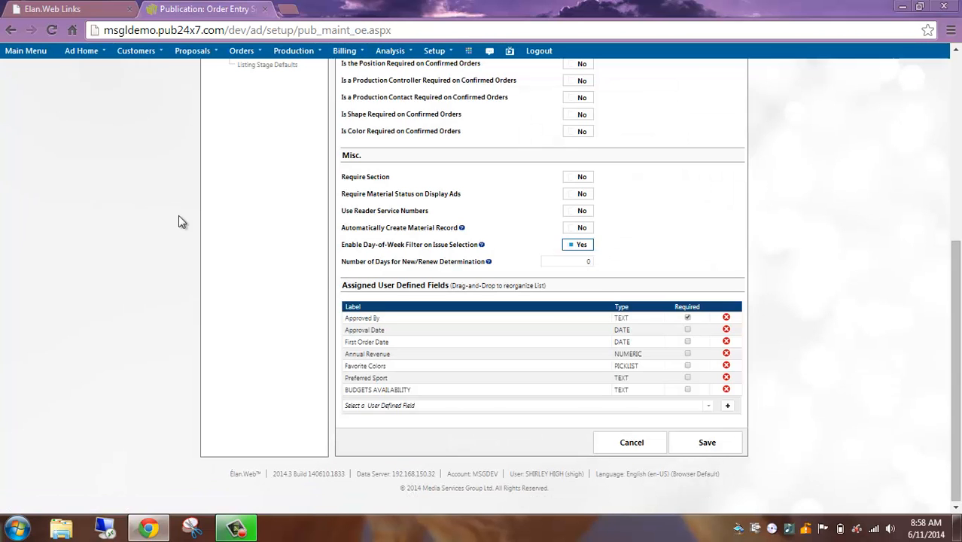
# Search the print advertising orders by the advertiser ID of Navajo Weavers Ltd
pyautogui.click(256, 51)
pyautogui.moveTo(253, 67)
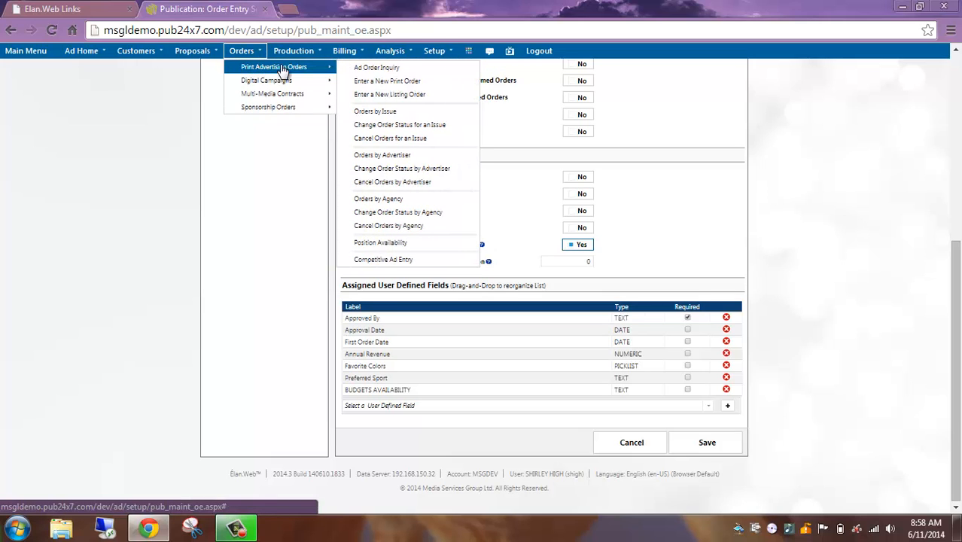
pyautogui.click(394, 67)
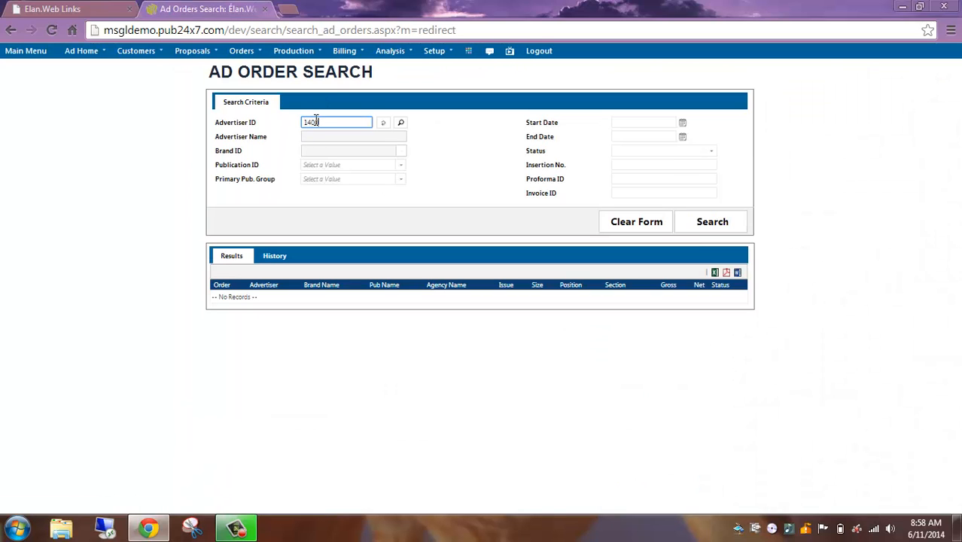
pyautogui.click(383, 124)
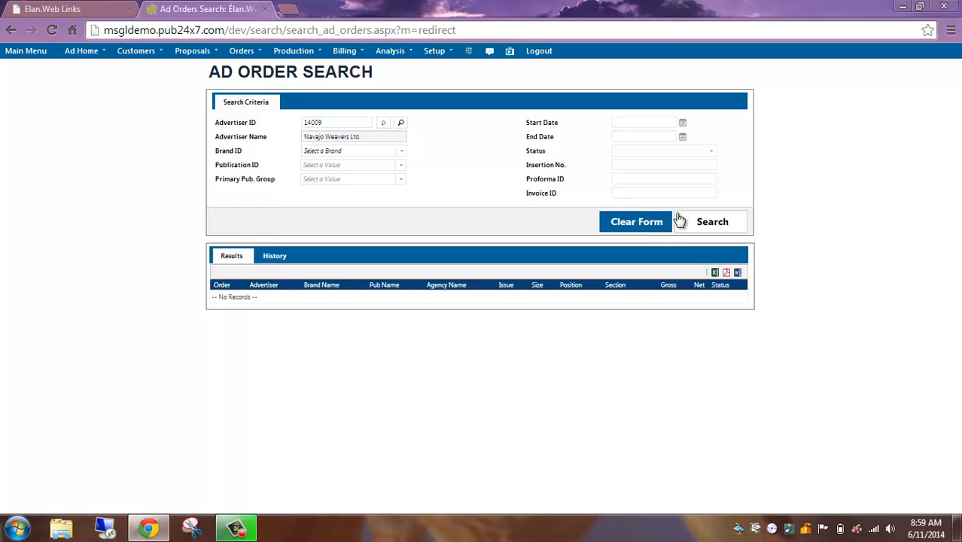
pyautogui.click(708, 221)
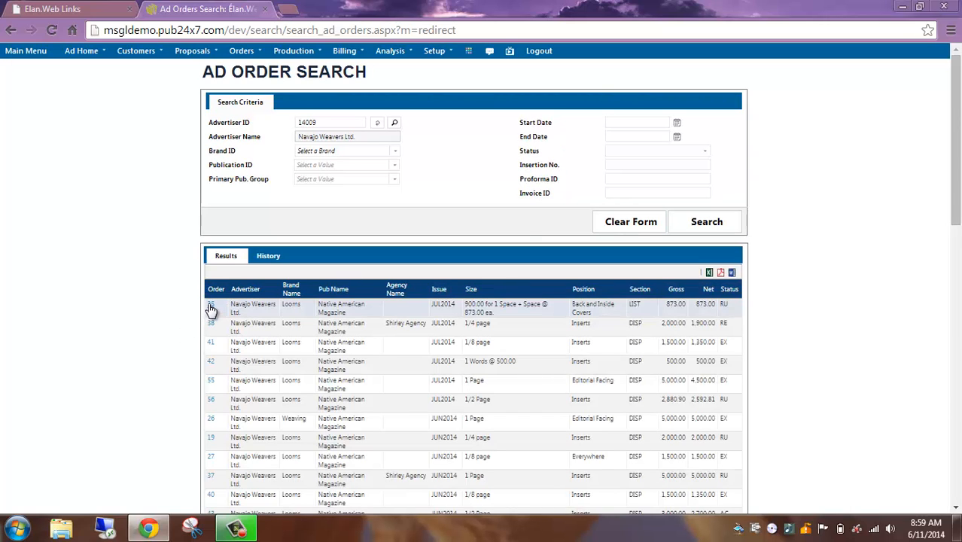
# Open the first JUL2014 order in the search results and open its user defined fields for editing
pyautogui.click(211, 305)
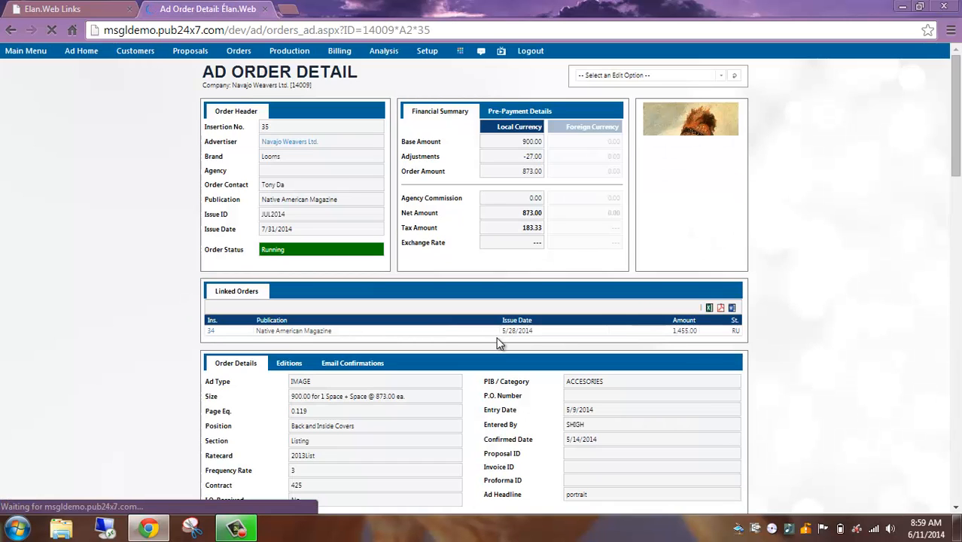
pyautogui.scroll(-10, 497, 339)
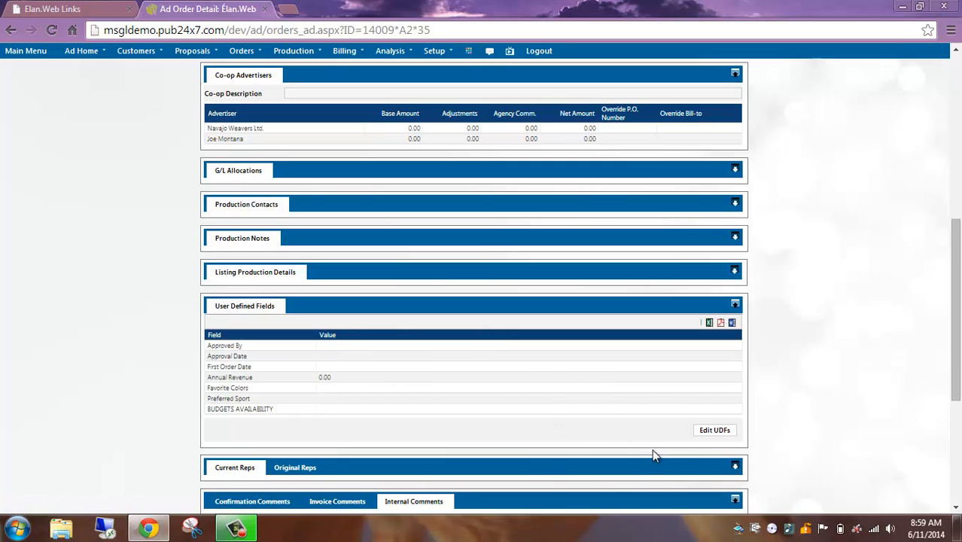
pyautogui.click(712, 429)
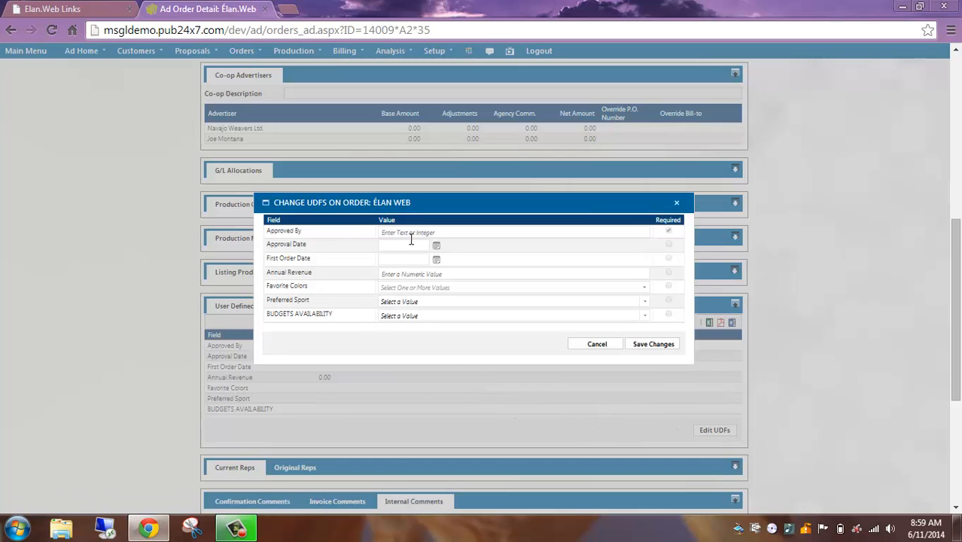
# Enter Manager as the Approved By value and set the Approval Date to 6/17/2014
pyautogui.click(444, 232)
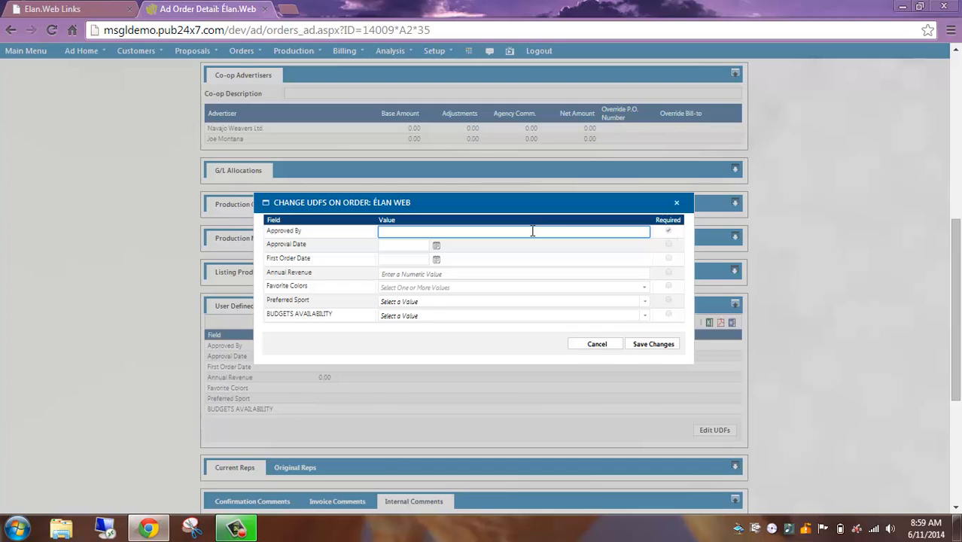
pyautogui.write('Manager')
pyautogui.click(436, 246)
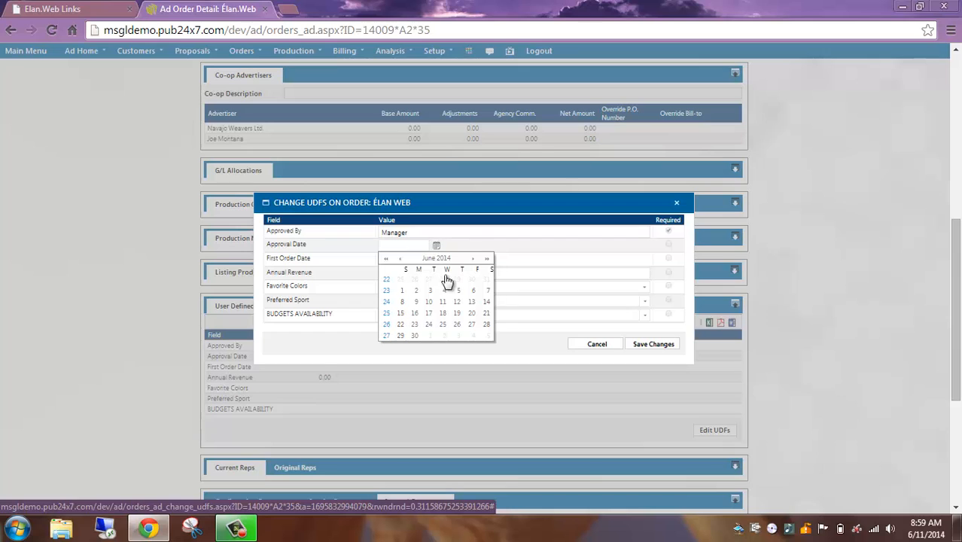
pyautogui.click(429, 316)
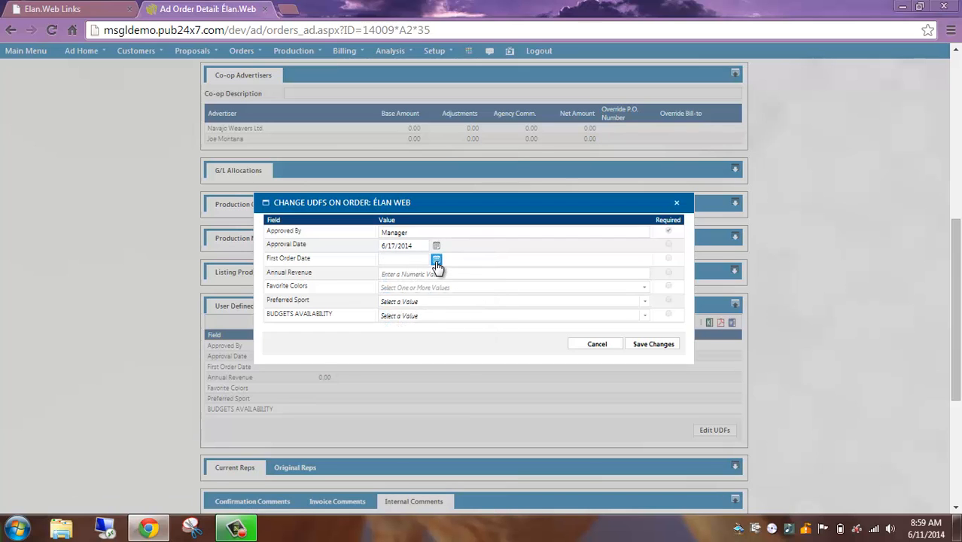
# Set the First Order Date to 6/24/2014 and the Annual Revenue to 34000
pyautogui.click(436, 258)
pyautogui.click(428, 338)
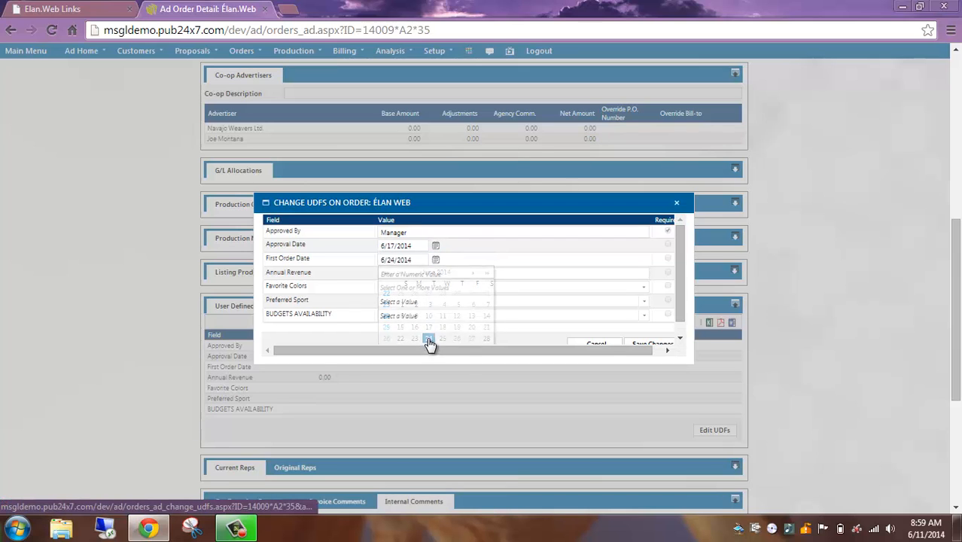
pyautogui.click(419, 274)
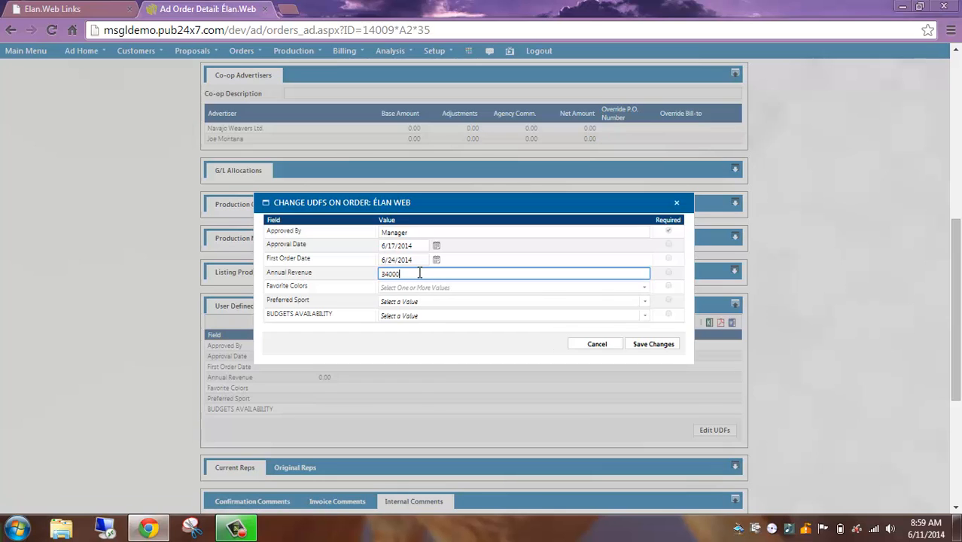
# Select Blue, Green and Red as the order's Favorite Colors
pyautogui.click(451, 286)
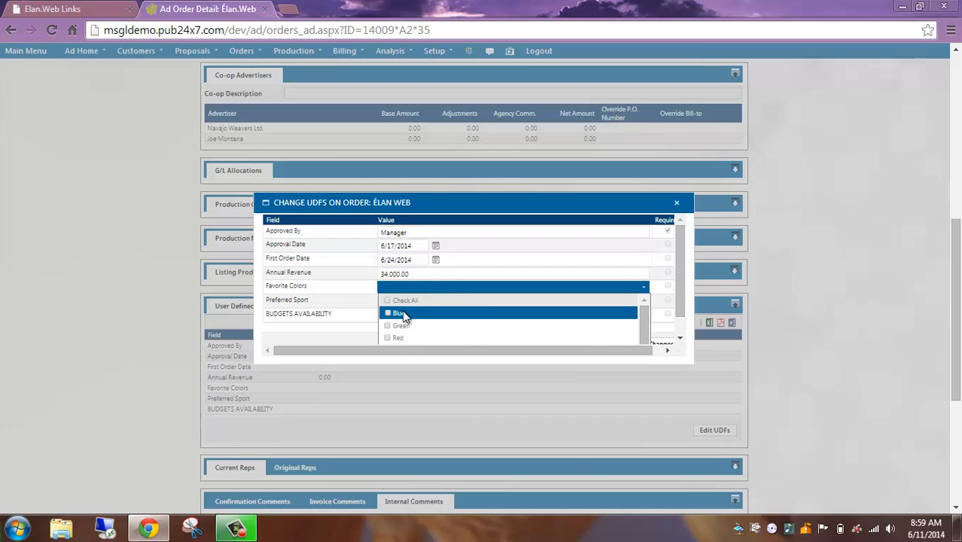
pyautogui.click(399, 315)
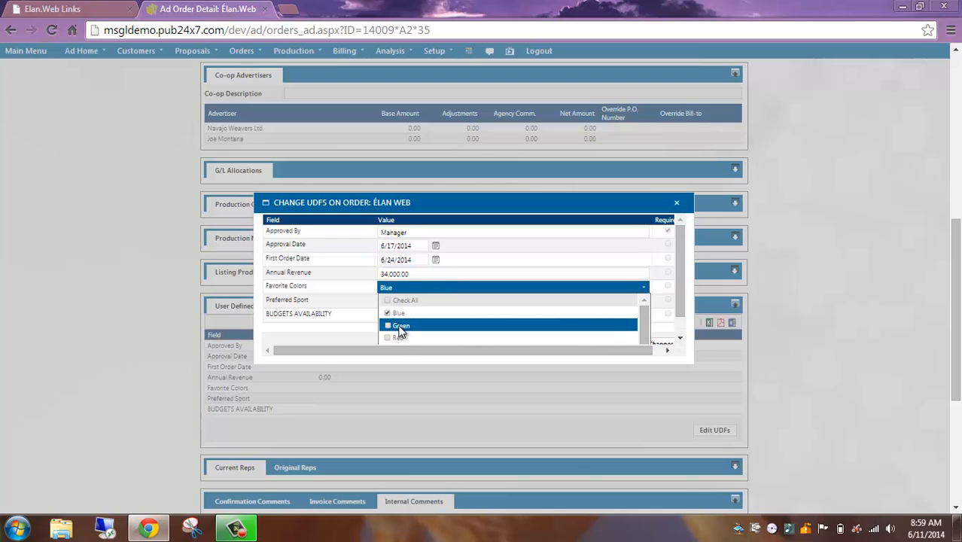
pyautogui.click(400, 326)
pyautogui.click(399, 338)
pyautogui.click(351, 336)
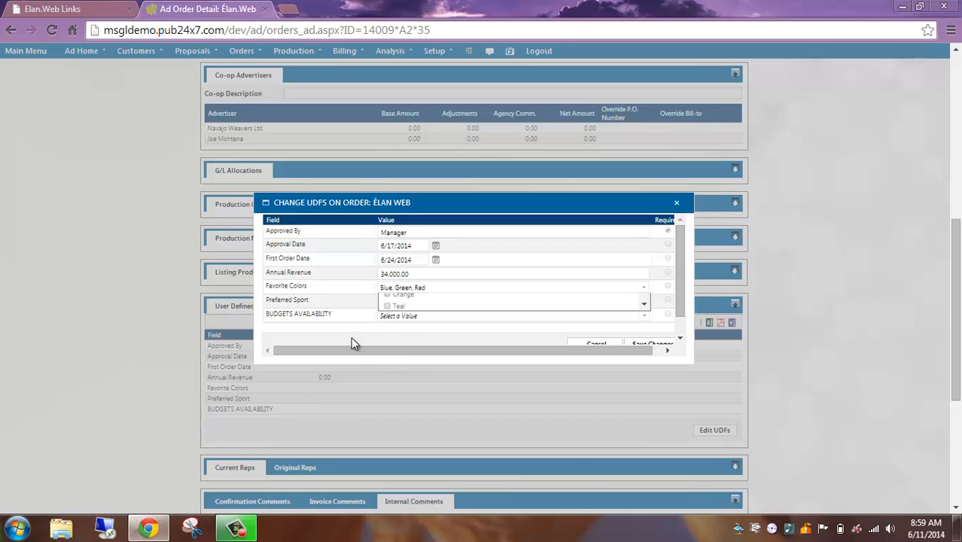
# Set the order's Preferred Sport to Curling
pyautogui.click(439, 301)
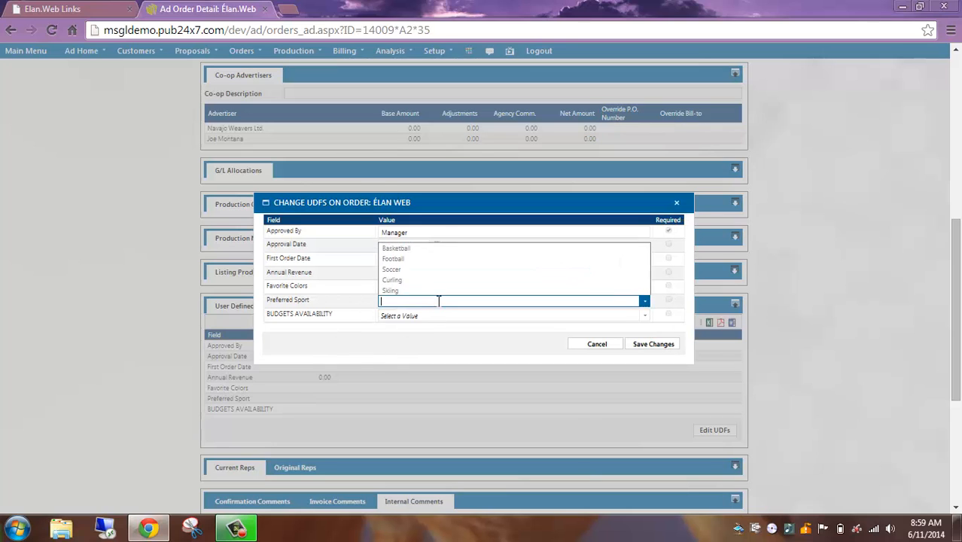
pyautogui.click(413, 272)
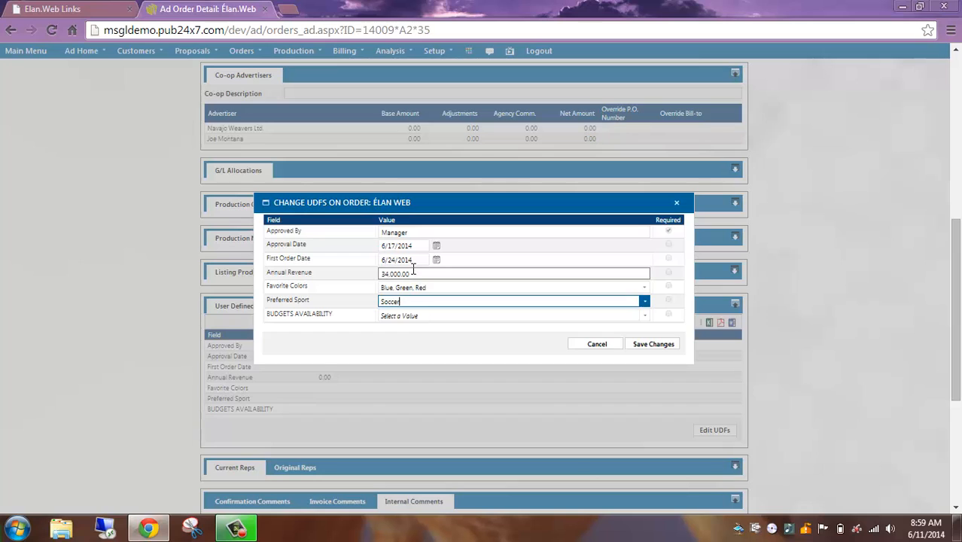
pyautogui.click(404, 302)
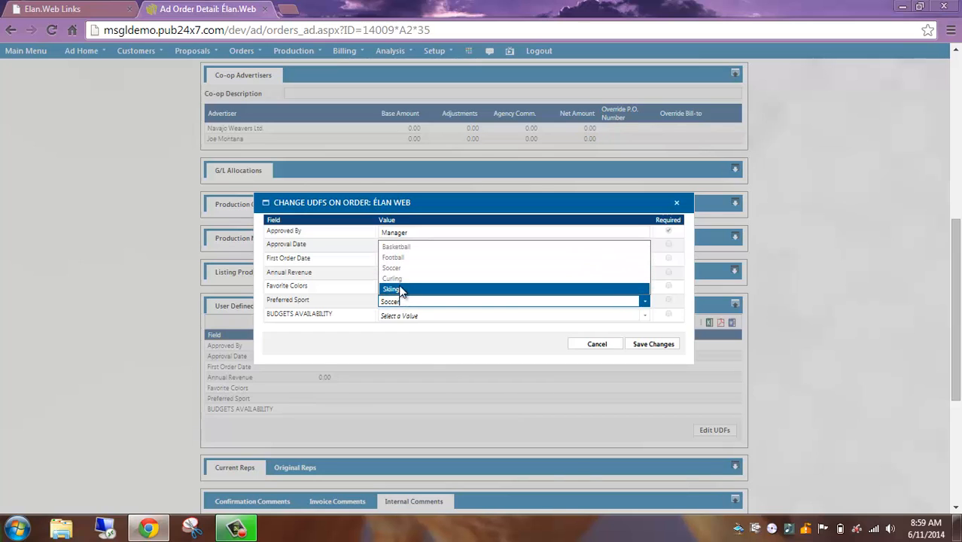
pyautogui.click(401, 280)
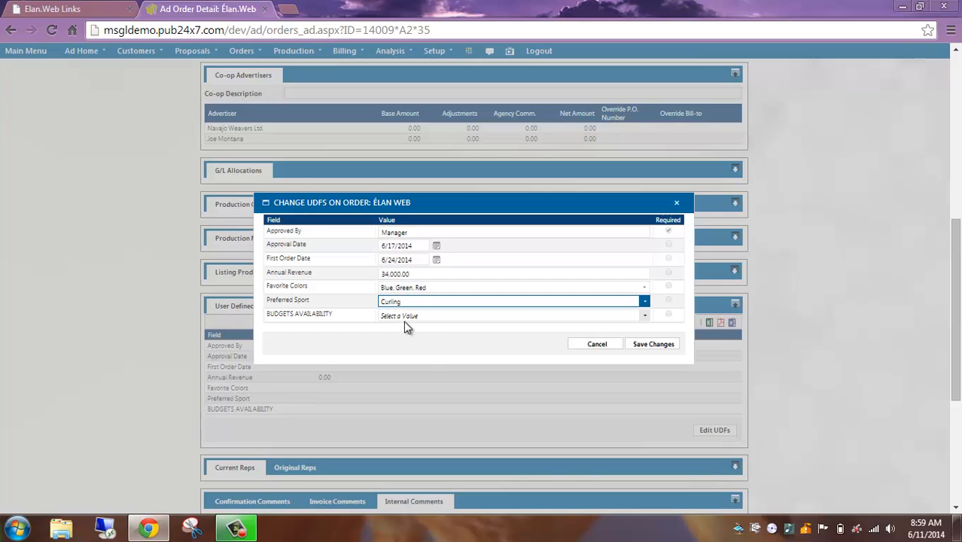
# Set BUDGETS AVAILABILITY to 10000 and save the order's user defined field changes
pyautogui.click(435, 316)
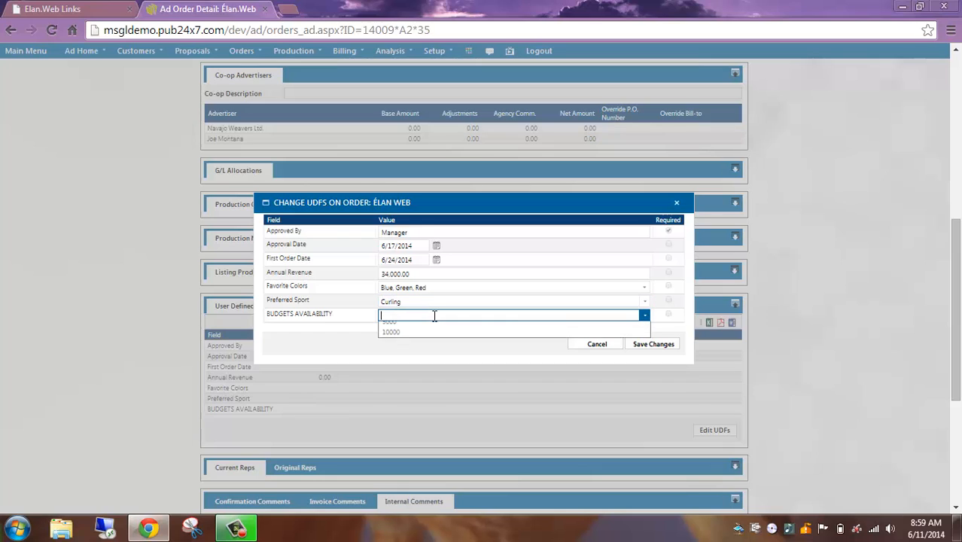
pyautogui.click(427, 334)
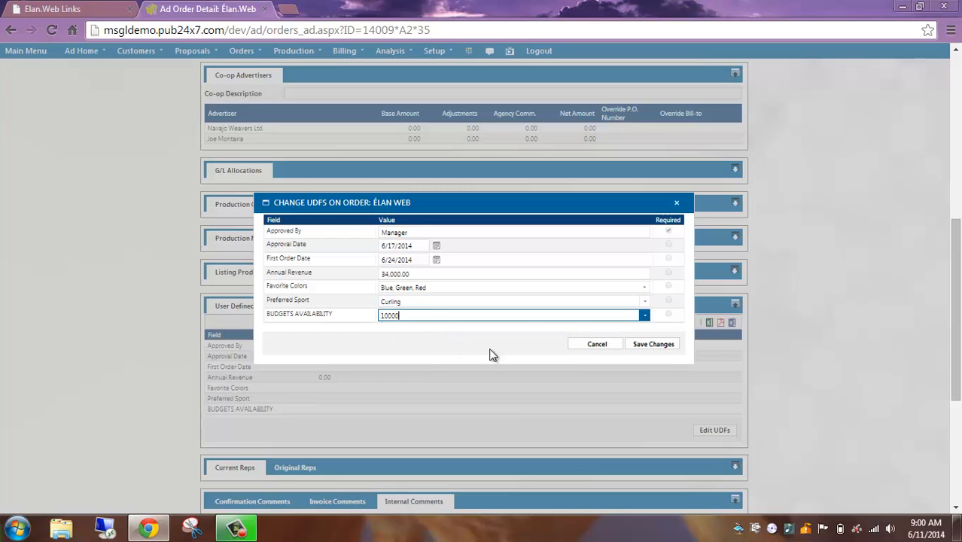
pyautogui.click(655, 345)
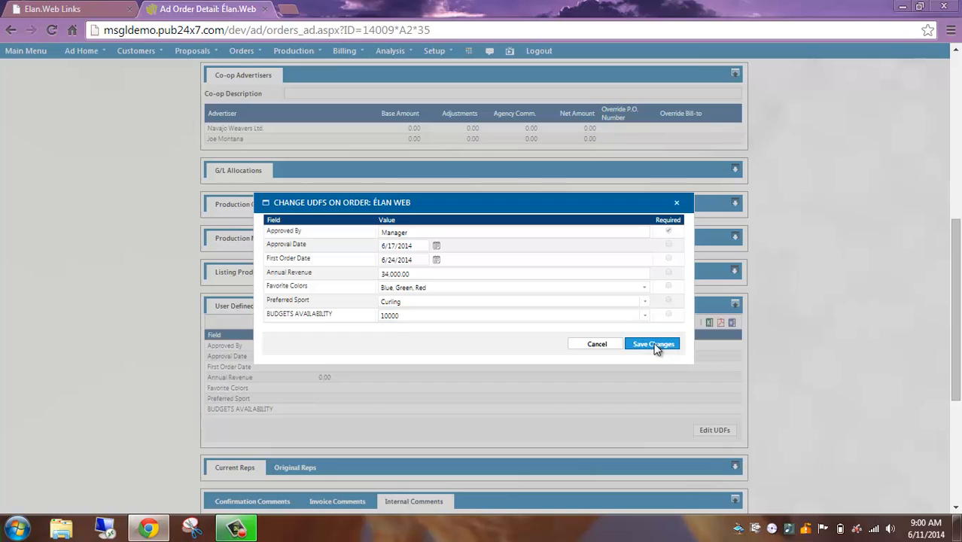